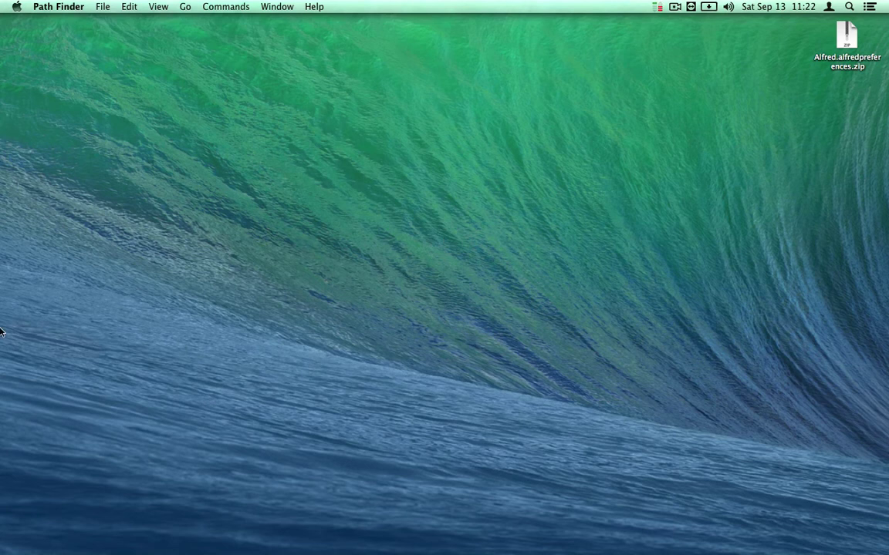
- Switch to Transmission and open the Groups settings in its preferences
mouse_move(1, 332)
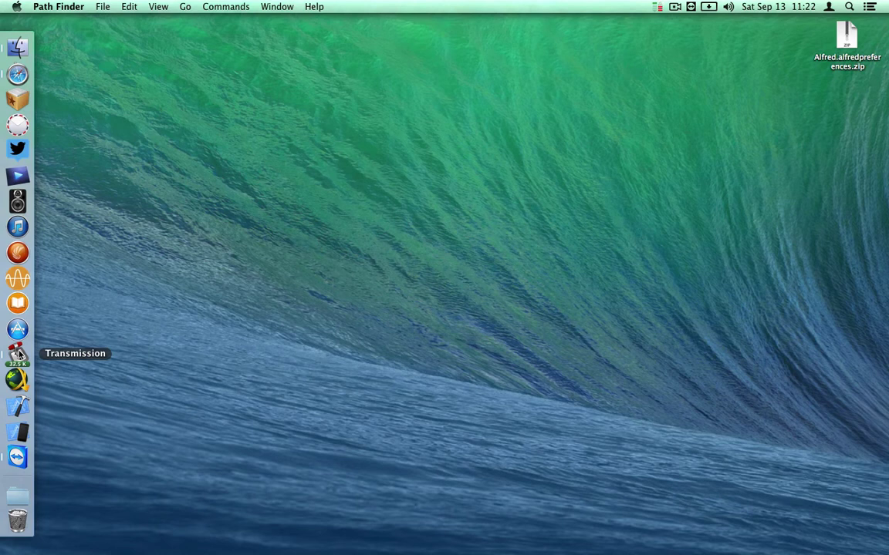
left_click(17, 353)
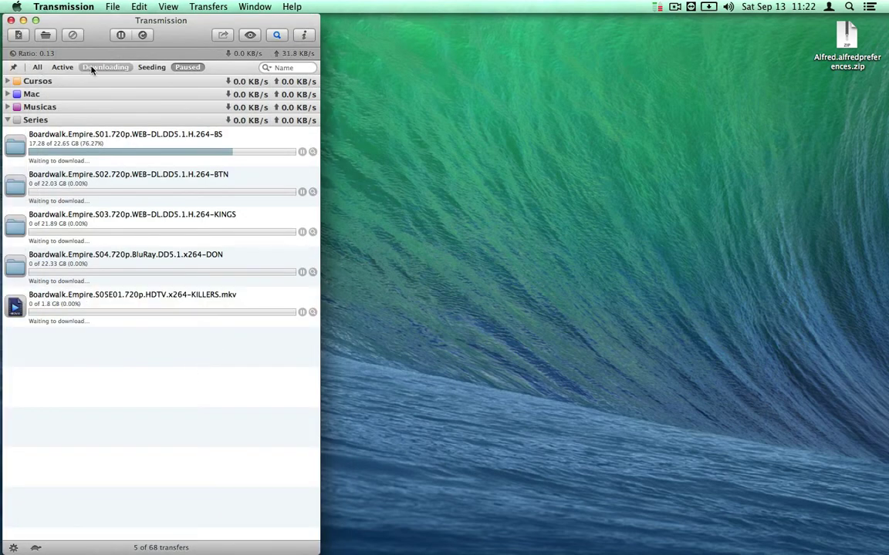
left_click(63, 6)
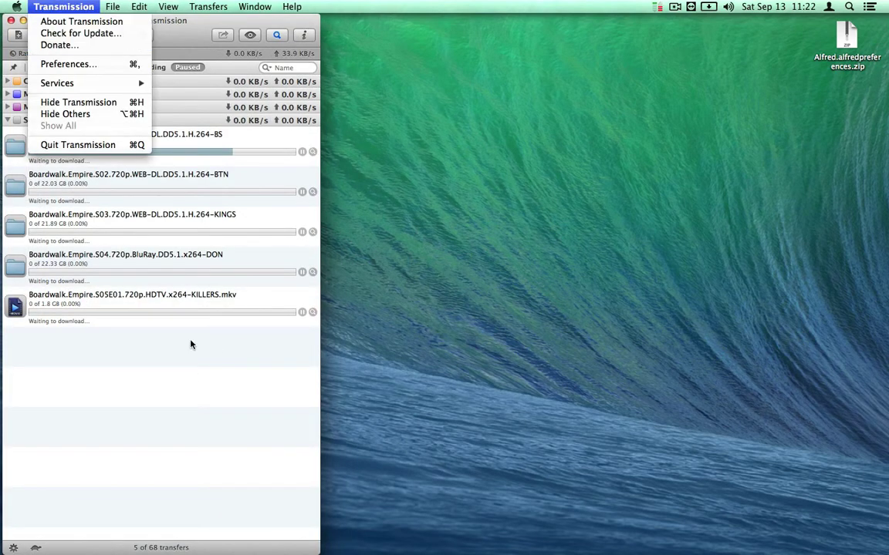
left_click(182, 376)
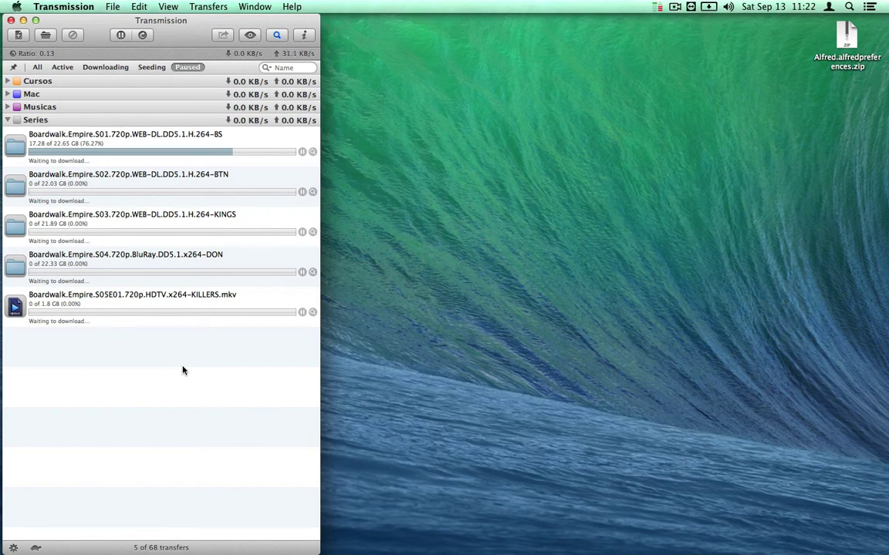
left_click(53, 8)
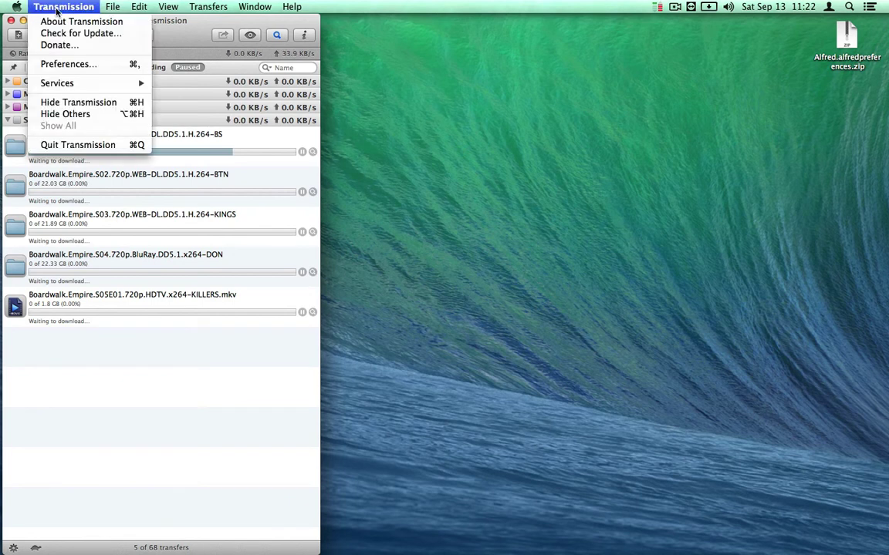
left_click(101, 65)
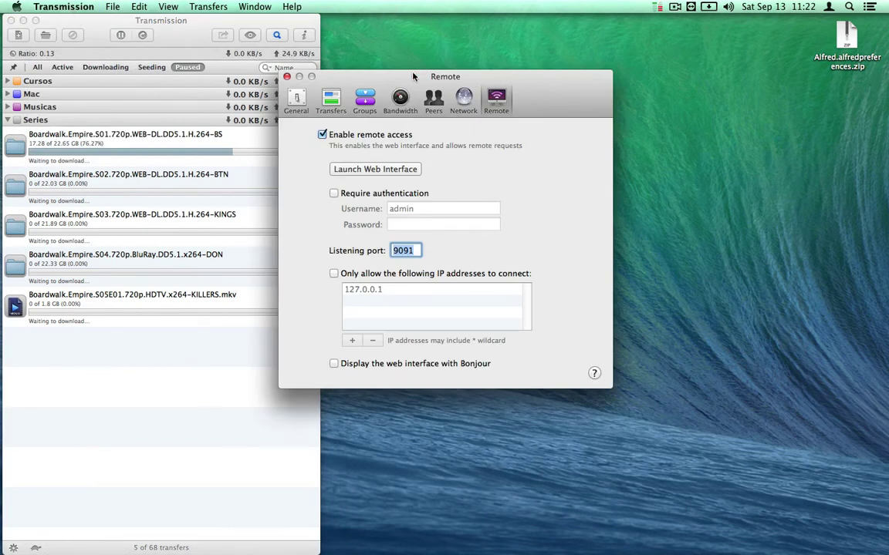
left_click_drag(408, 83, 453, 96)
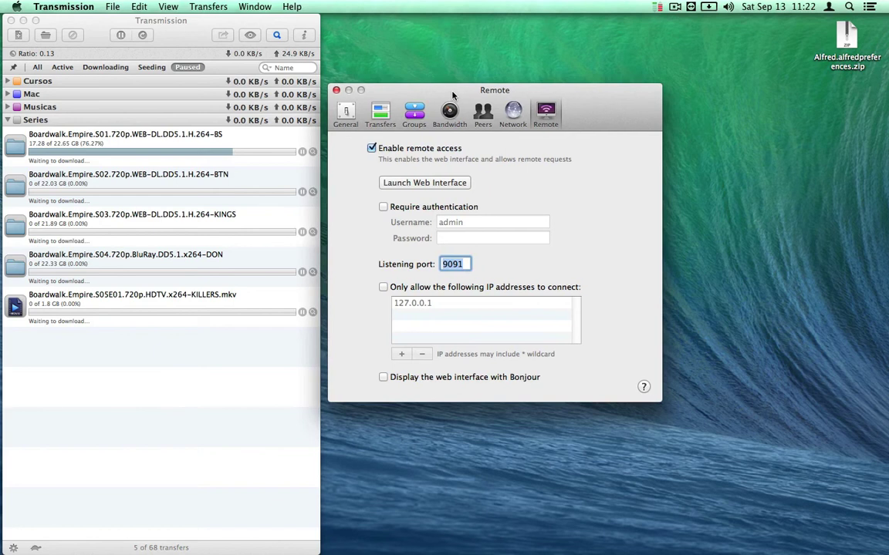
left_click(381, 115)
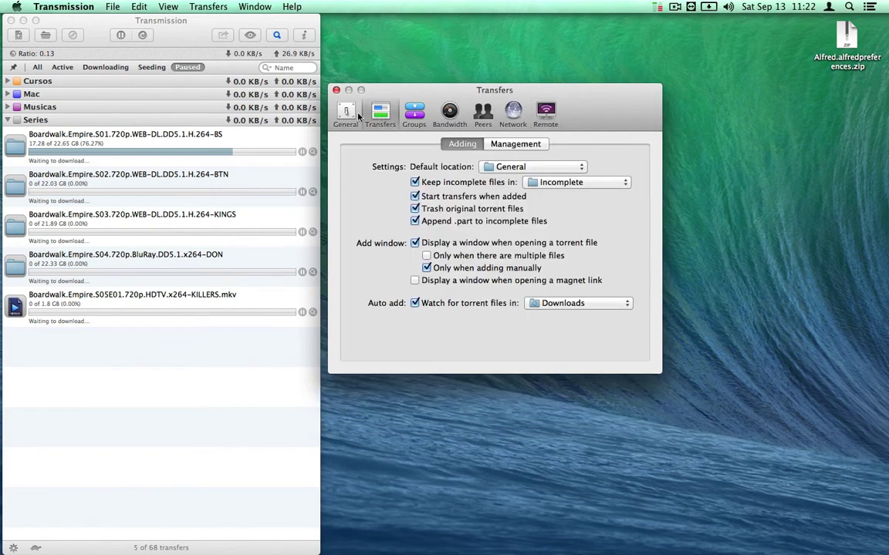
left_click(413, 116)
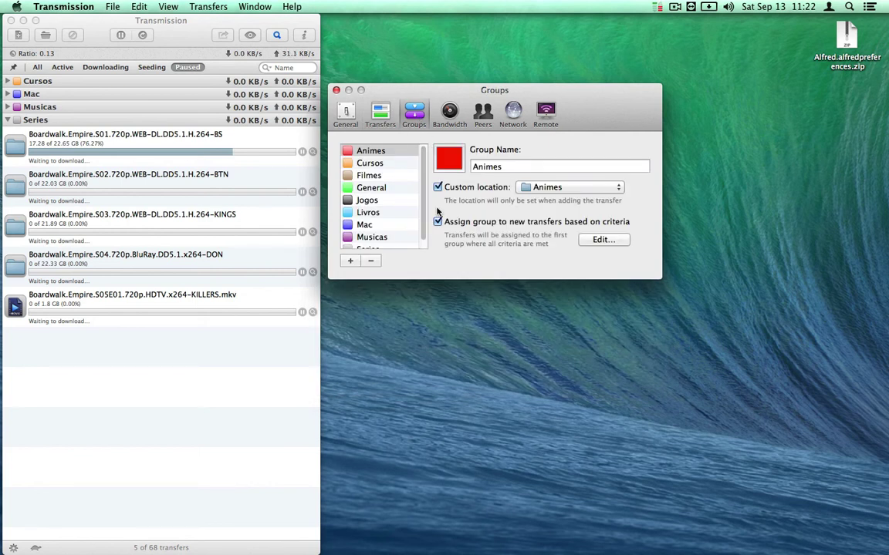
- Review the existing transfer groups, from Animes through Series, examining their colours, custom locations and assignment options
scroll(421, 209, "down", 2)
scroll(421, 211, "up", 2)
scroll(417, 215, "down", 1)
scroll(419, 210, "up", 1)
scroll(421, 204, "down", 1)
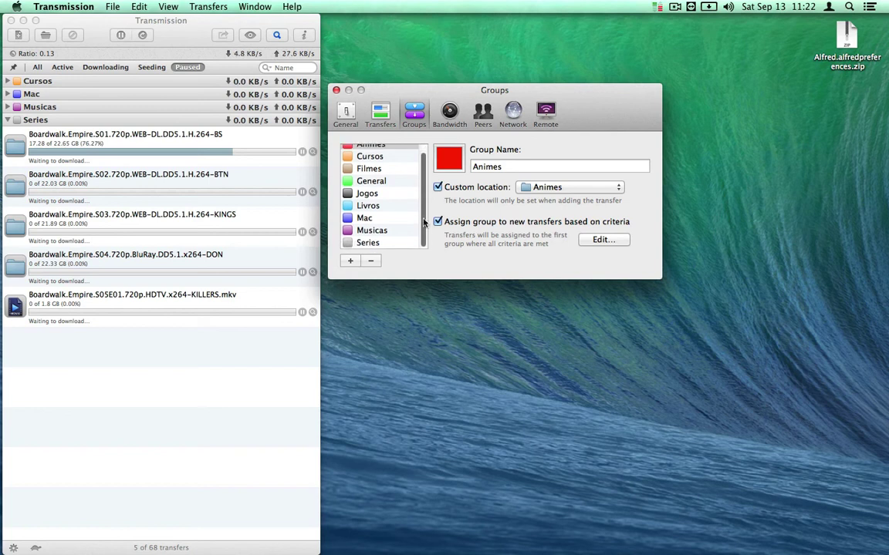
scroll(421, 200, "up", 1)
left_click(386, 151)
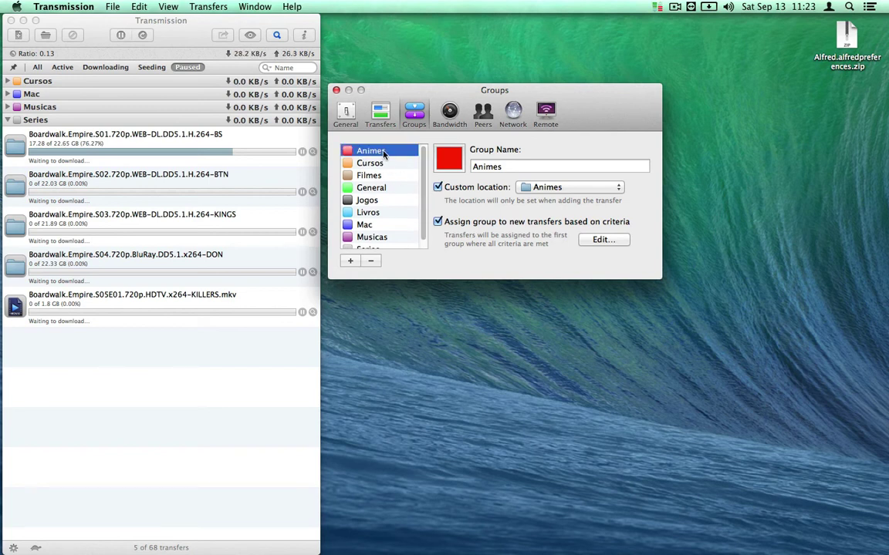
left_click(383, 163)
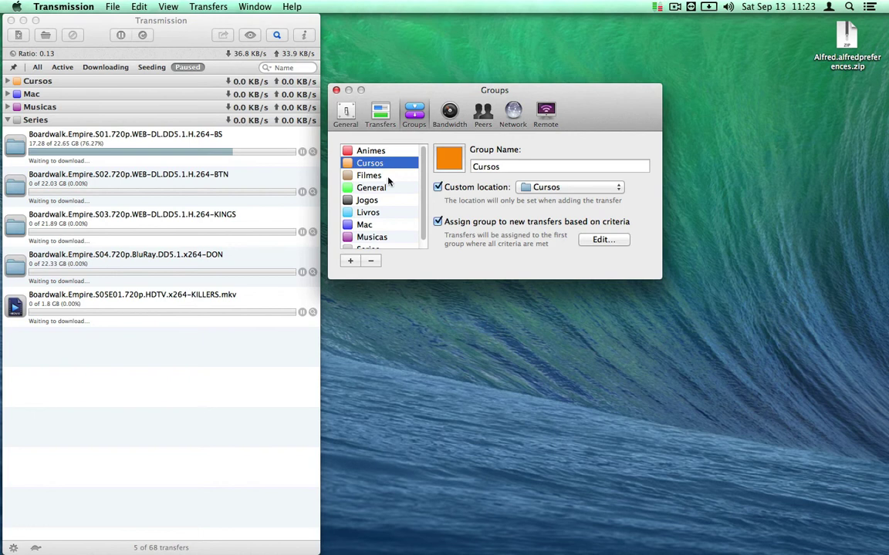
left_click(388, 176)
left_click(388, 188)
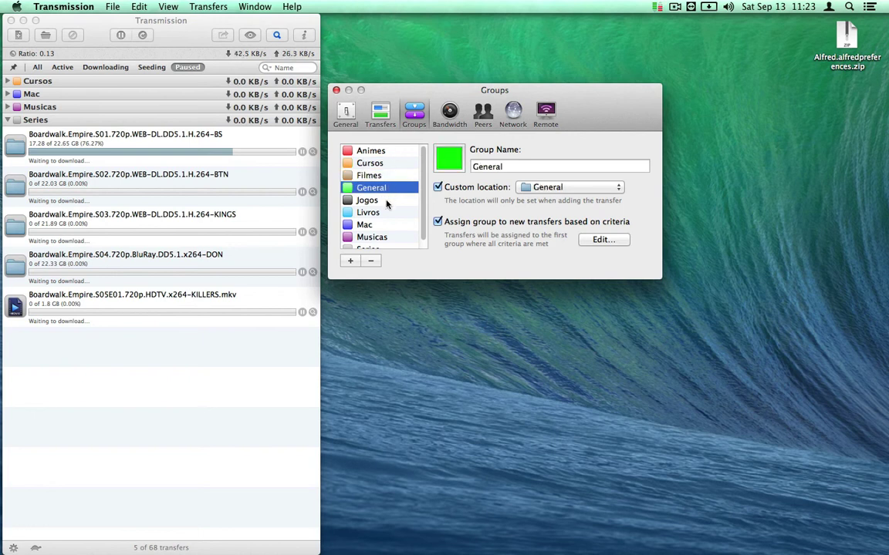
left_click(387, 200)
scroll(422, 219, "down", 1)
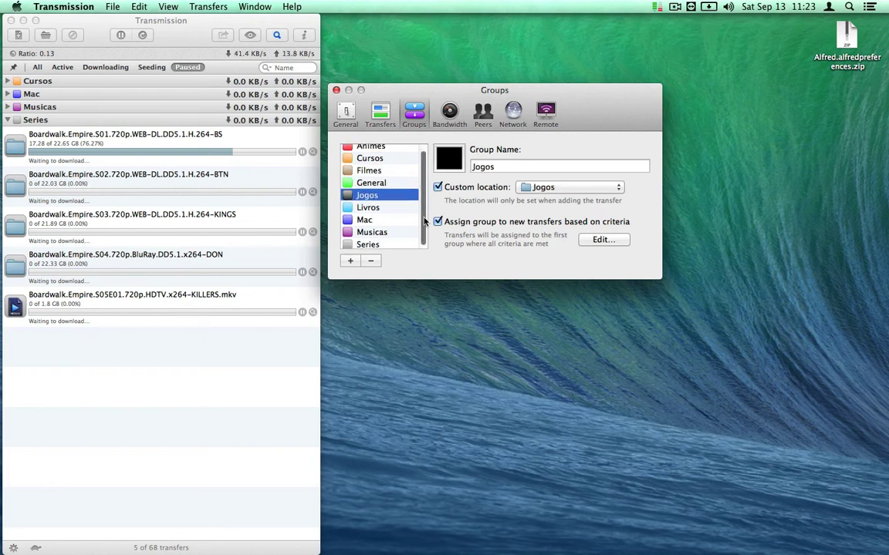
scroll(424, 222, "up", 1)
left_click(390, 152)
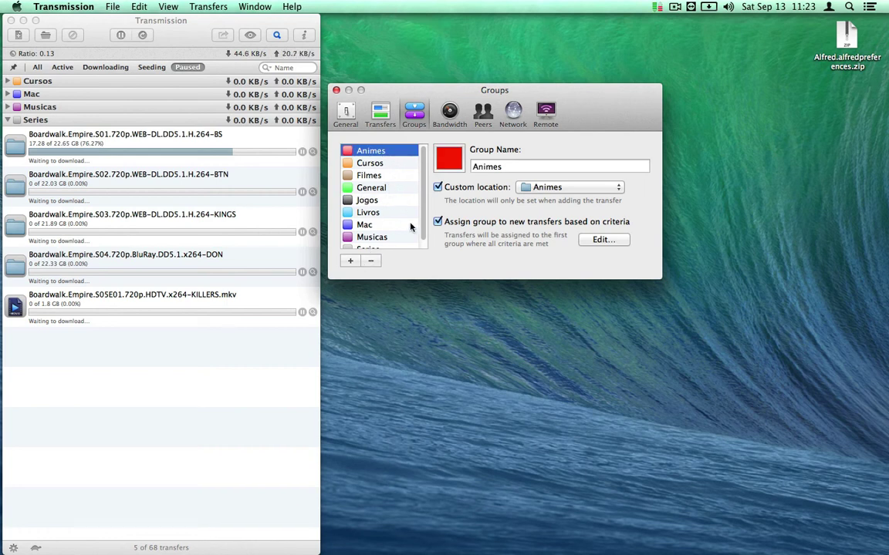
- Add a new transfer group and name it Outros
scroll(379, 199, "down", 1)
left_click(348, 261)
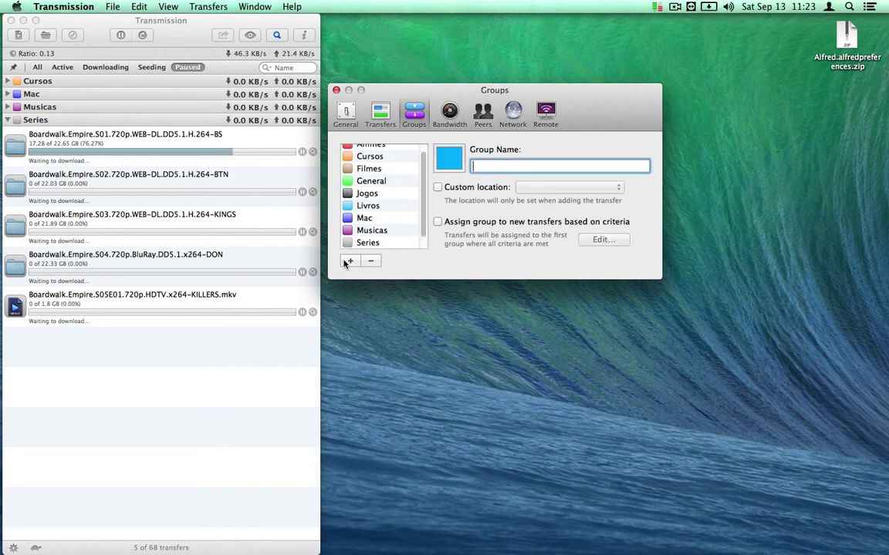
scroll(416, 232, "down", 1)
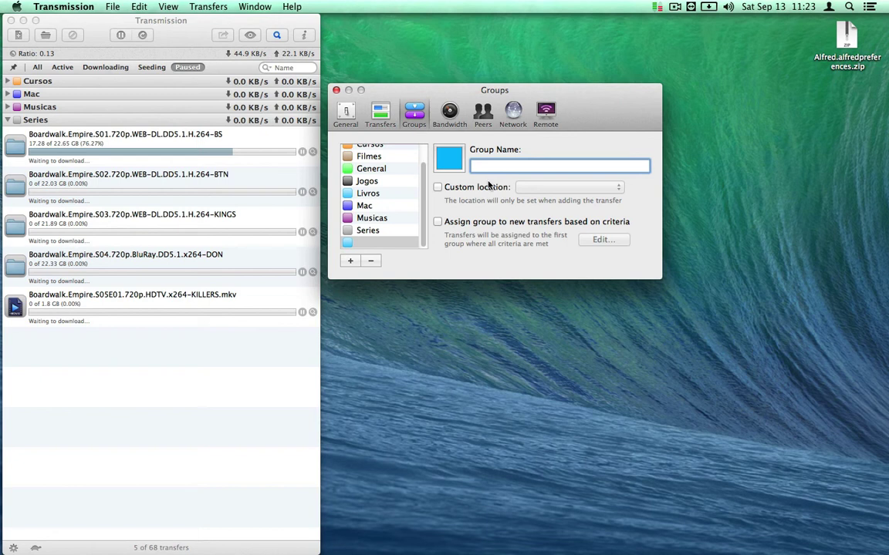
type("Outros")
- Enable a custom location for the Outros group and browse to the Torrent folder inside Downloads
left_click(438, 188)
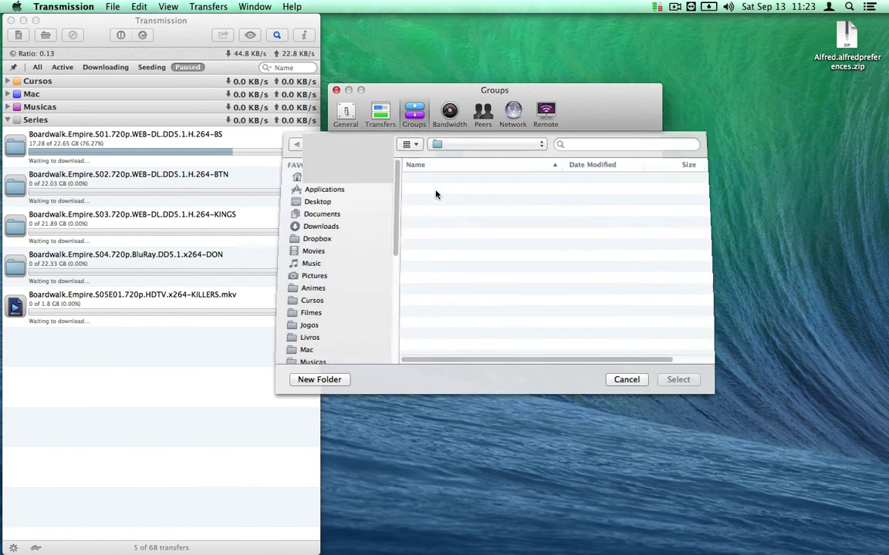
scroll(396, 216, "down", 10)
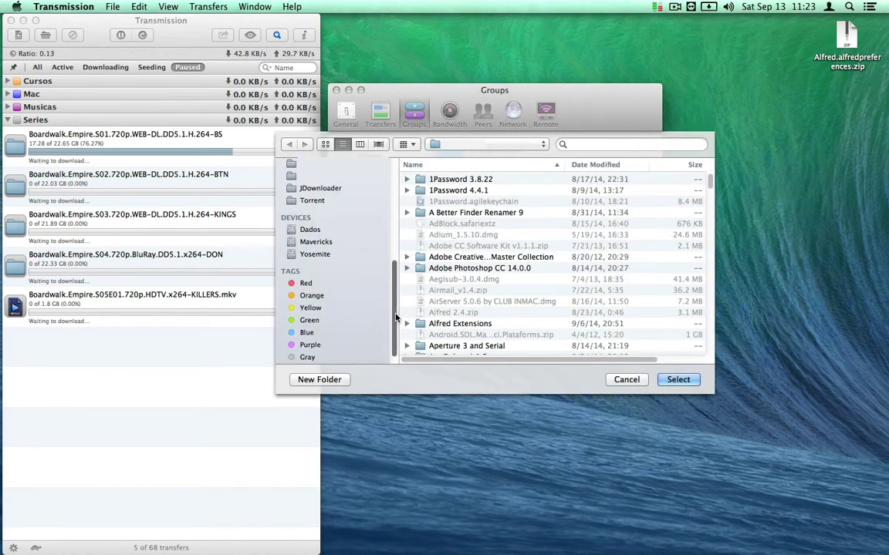
scroll(398, 245, "up", 6)
scroll(397, 246, "up", 5)
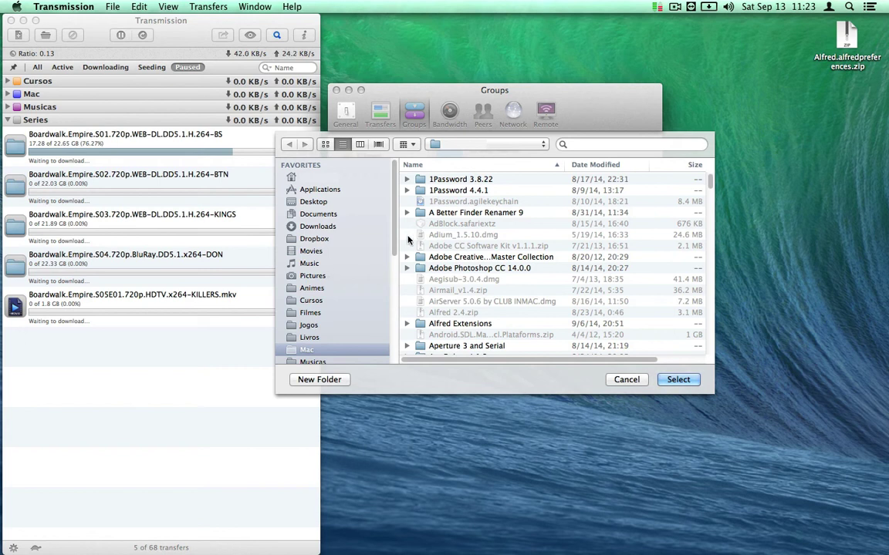
left_click(321, 178)
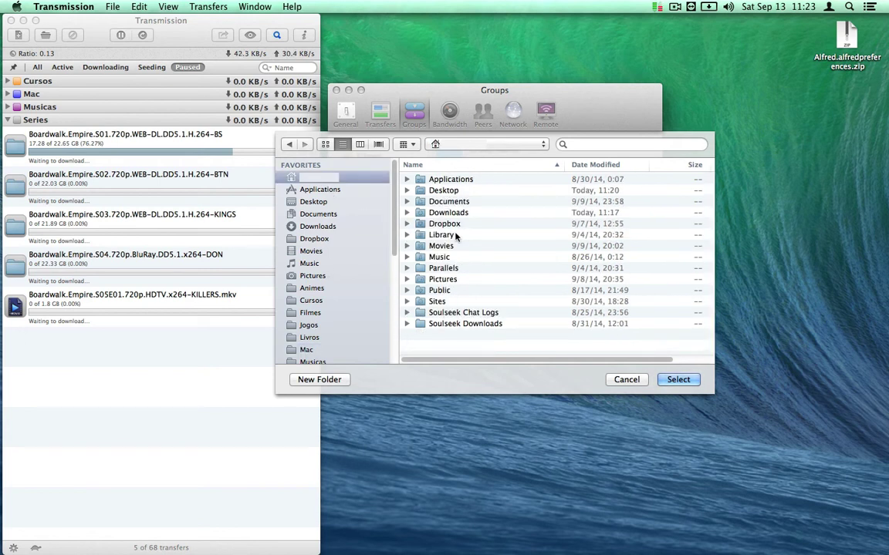
left_click(454, 214)
double_click(454, 213)
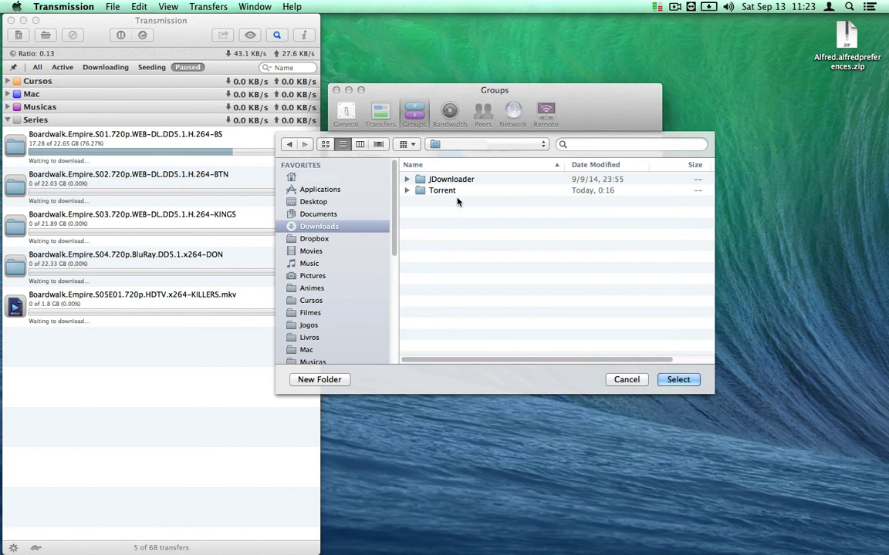
left_click(434, 191)
double_click(435, 191)
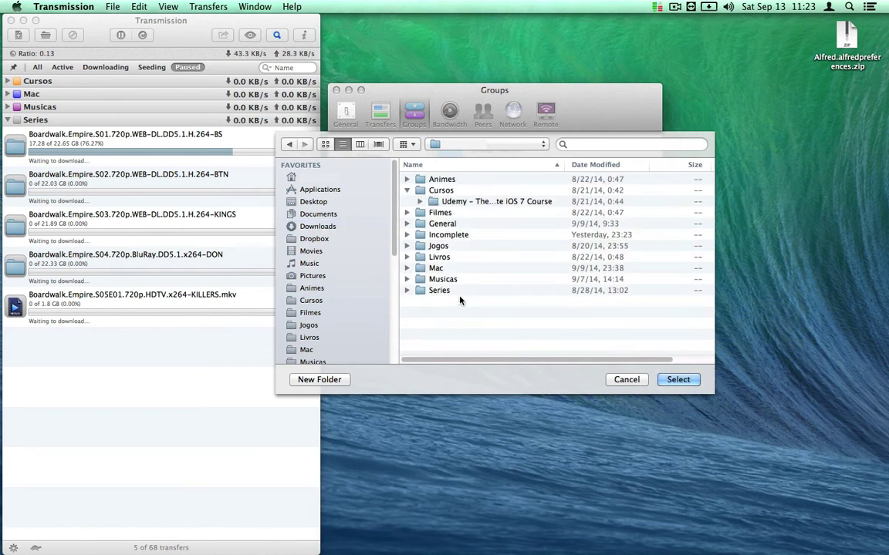
left_click(405, 191)
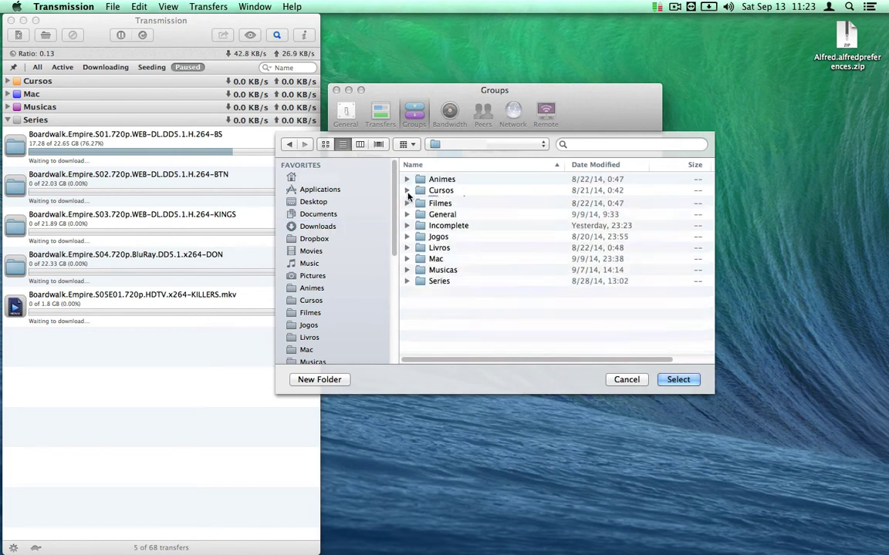
- Create a new folder named Outros inside Torrent and choose it as the group's custom location
left_click(341, 379)
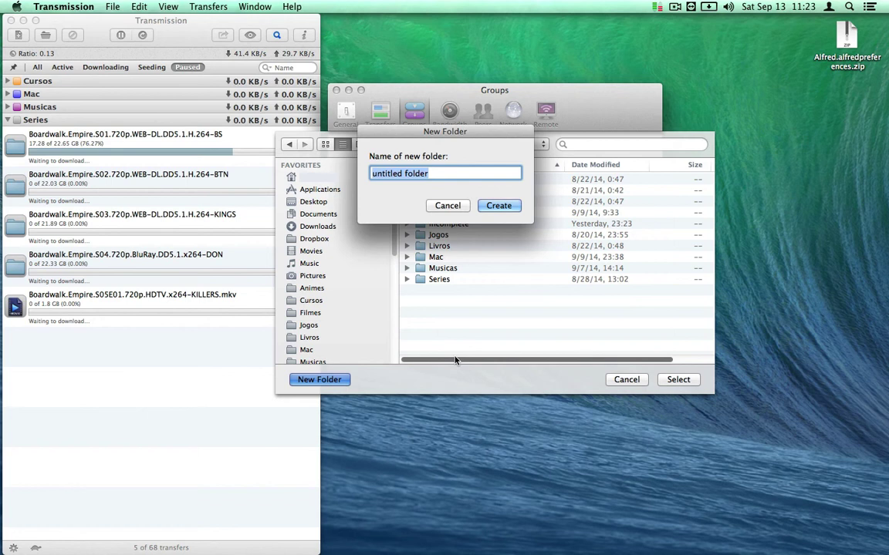
type("OUtros")
key("Left")
key("Left")
key("Left")
key("Left")
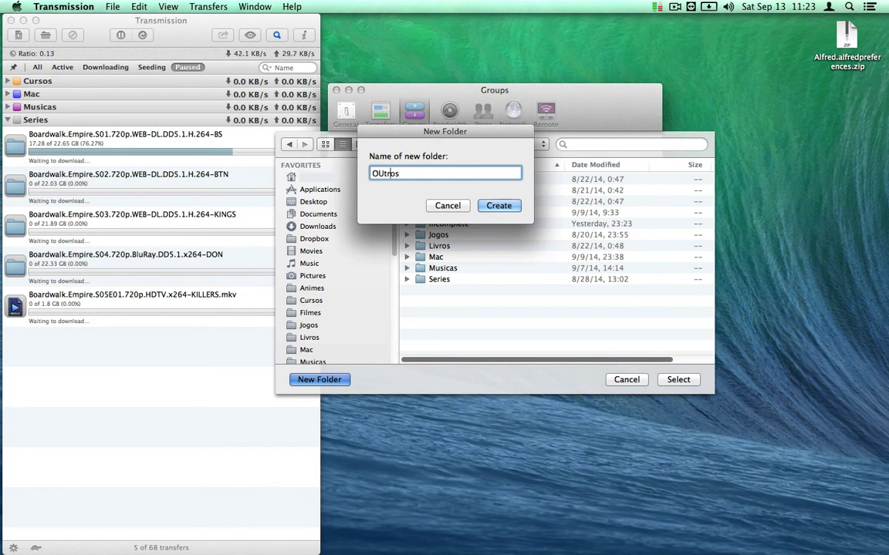
key("BackSpace")
type("u")
key("Return")
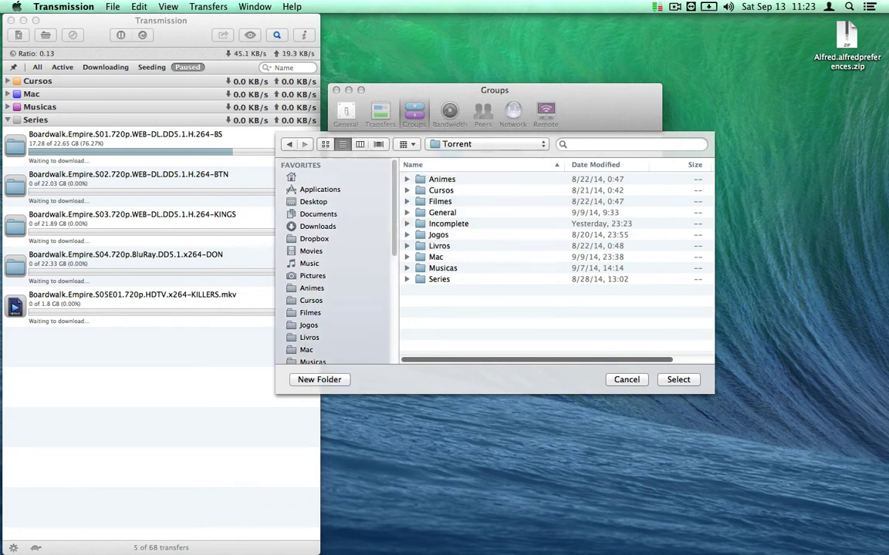
left_click(677, 380)
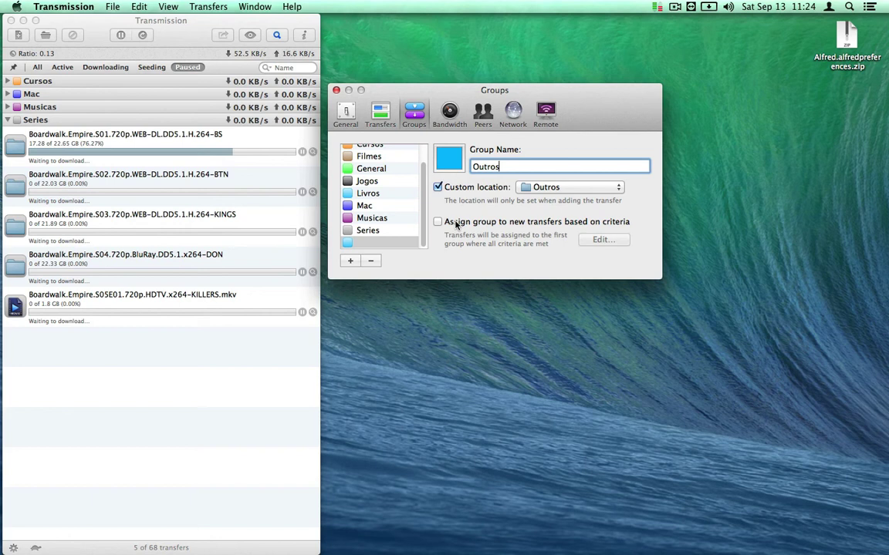
- Turn on criteria-based assignment for the Outros group, with the rule Any Tracker contains "sceneaccess" and matching set to Any
left_click(456, 223)
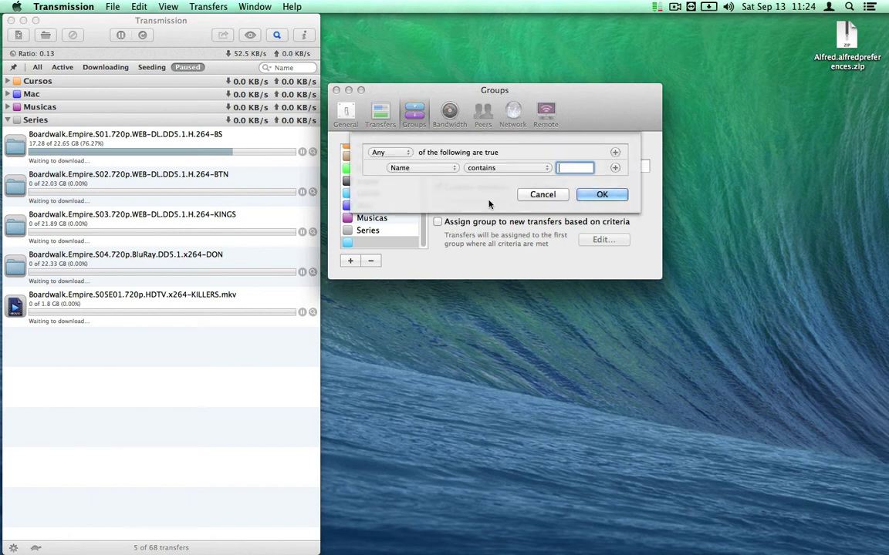
left_click(397, 155)
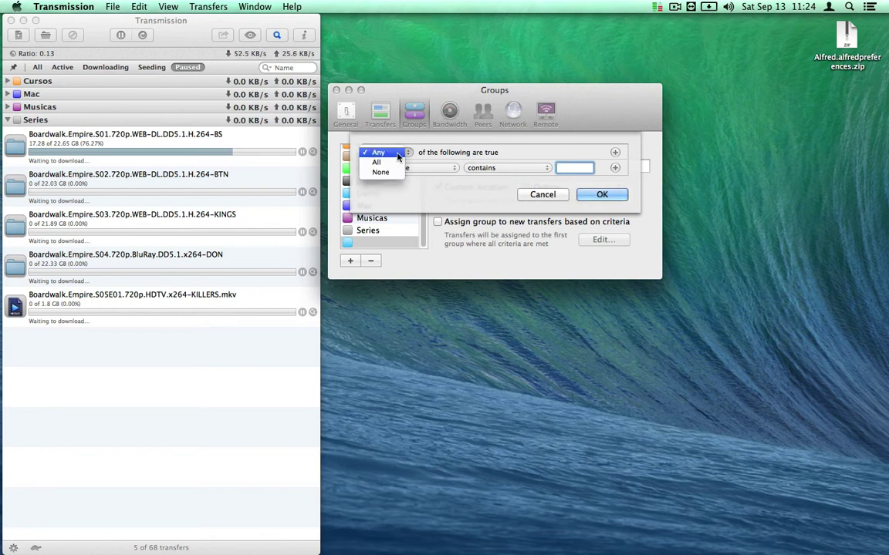
left_click(397, 157)
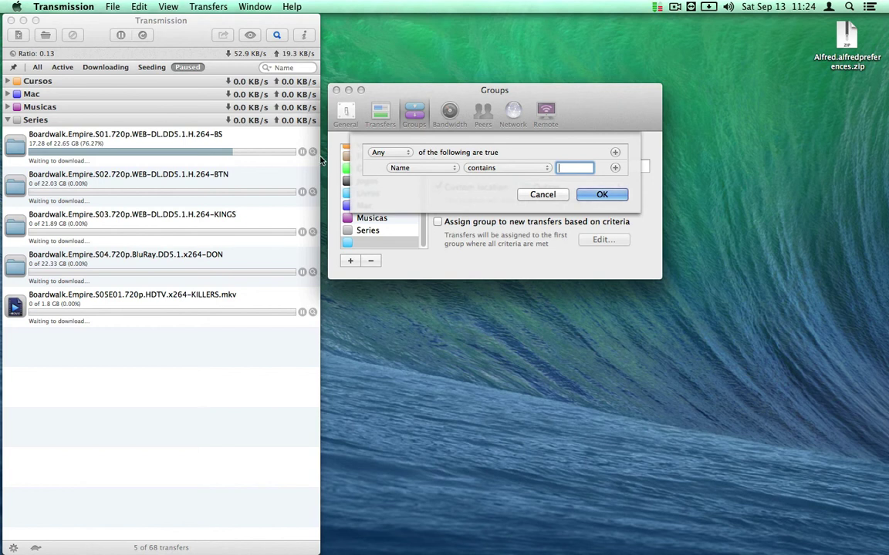
left_click(429, 169)
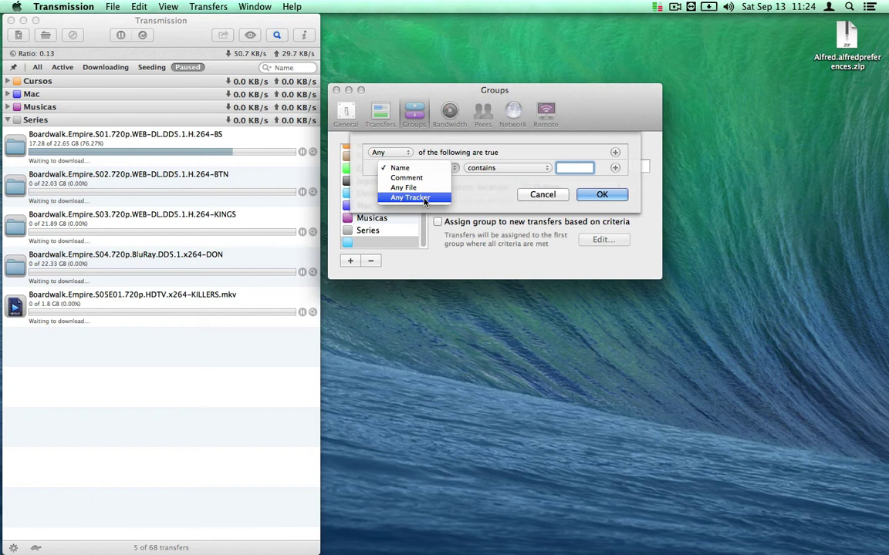
left_click(423, 199)
left_click(482, 168)
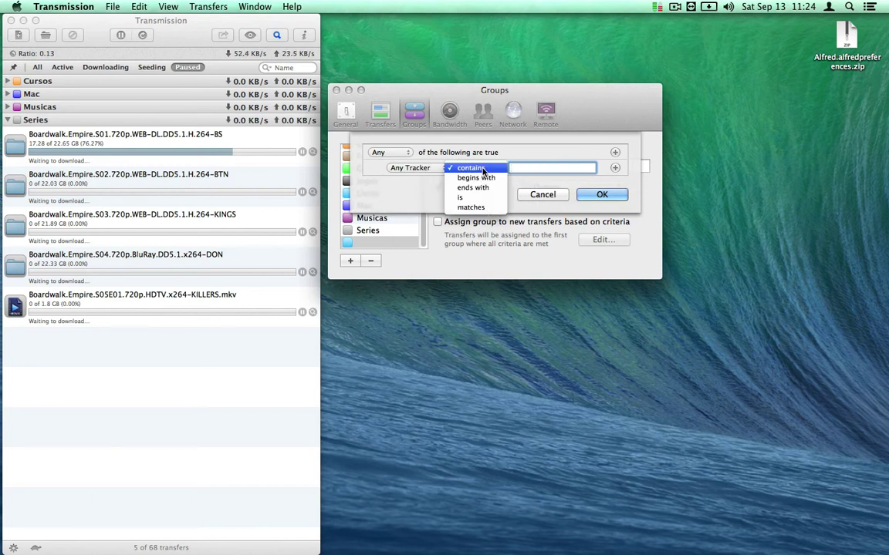
left_click(483, 170)
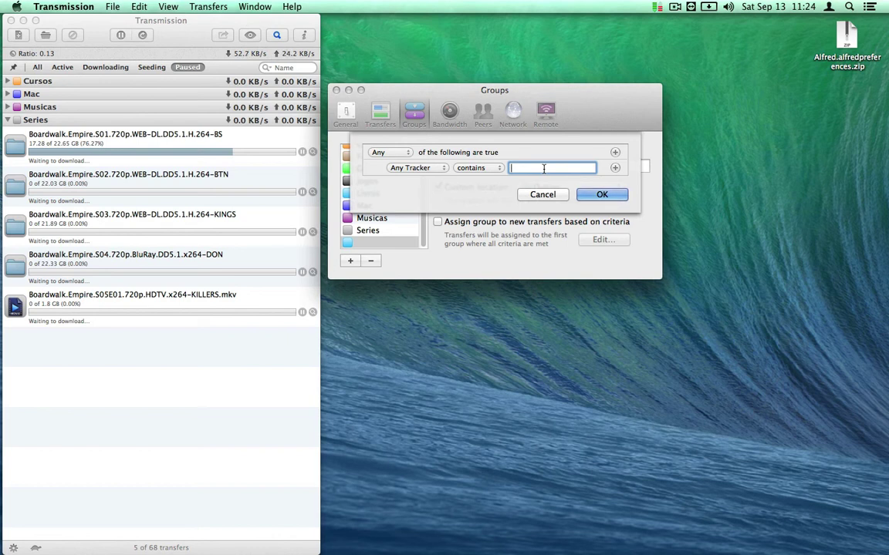
type("sceneaccess")
- Add a second criterion to the group's assignment rules: Any Tracker contains "torrentleech"
left_click(615, 168)
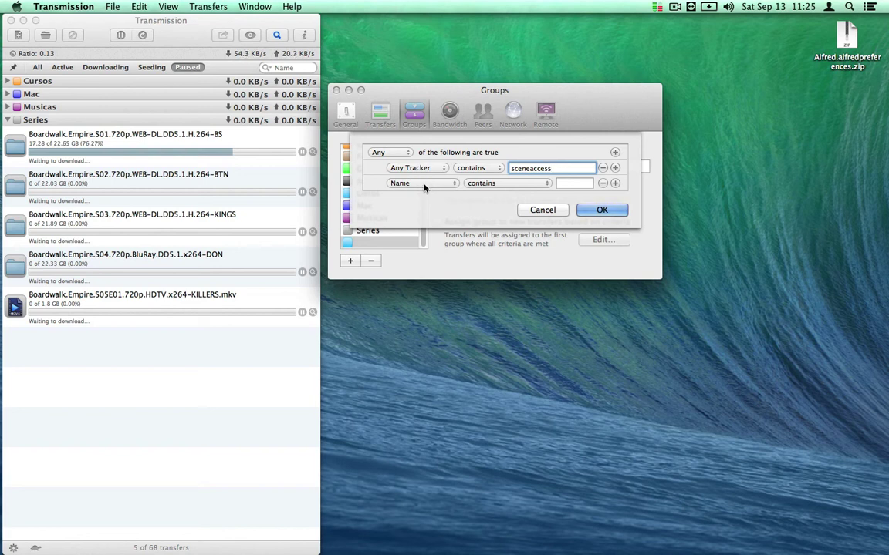
left_click(425, 184)
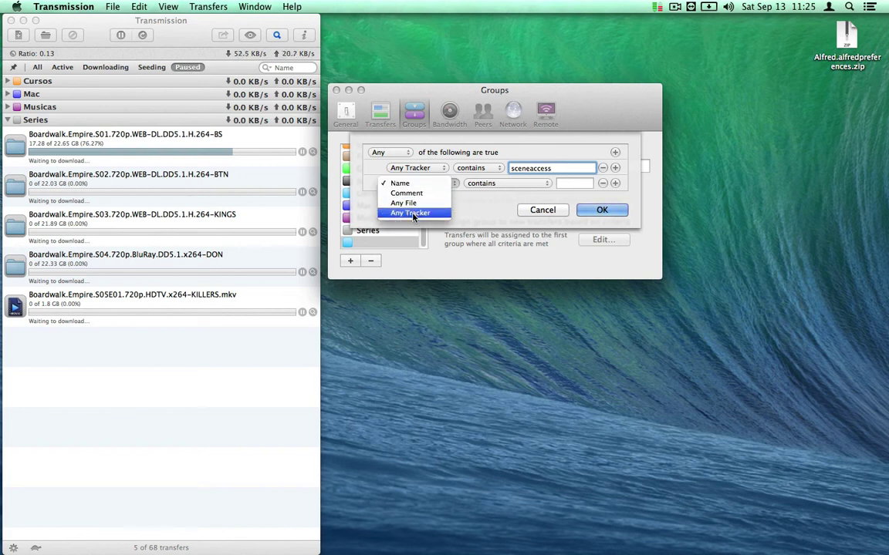
left_click(413, 219)
left_click(480, 184)
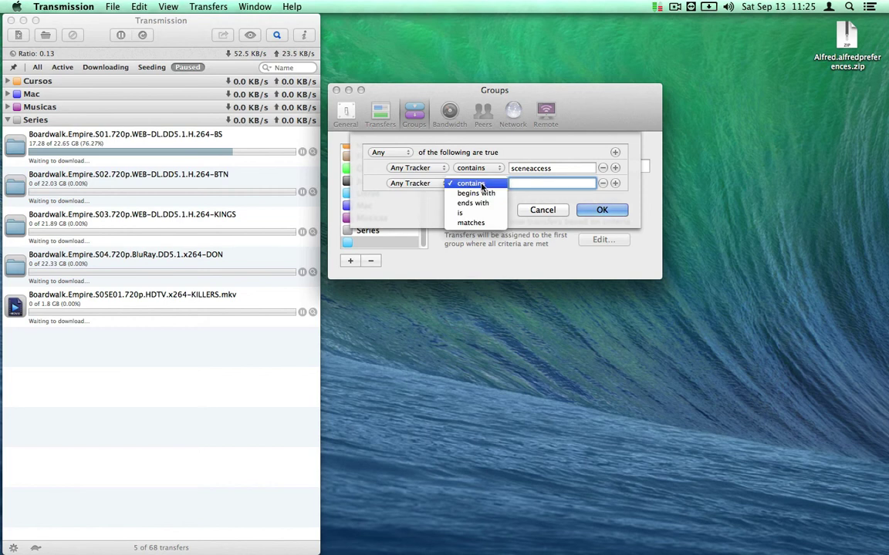
left_click(480, 184)
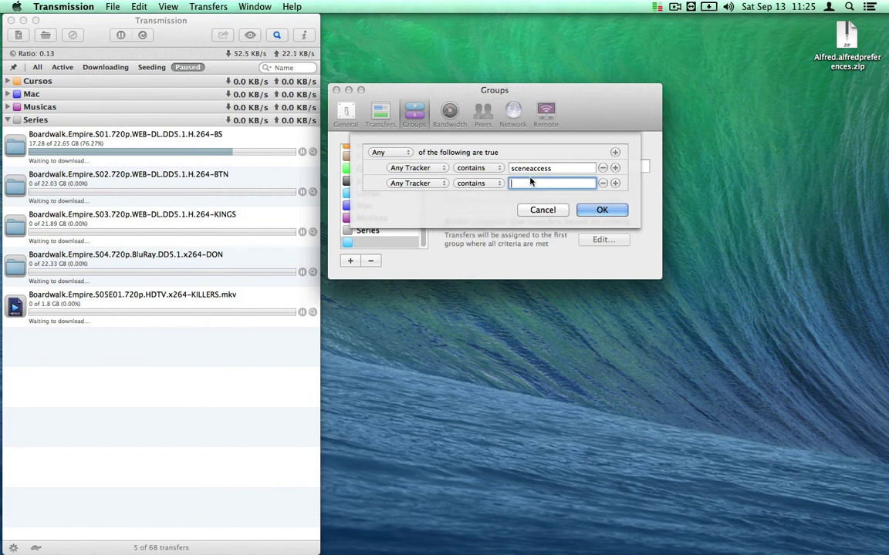
type("torrentleech")
- Add a third criterion, Any Tracker contains "inmac", and save the group's assignment rules
left_click(615, 183)
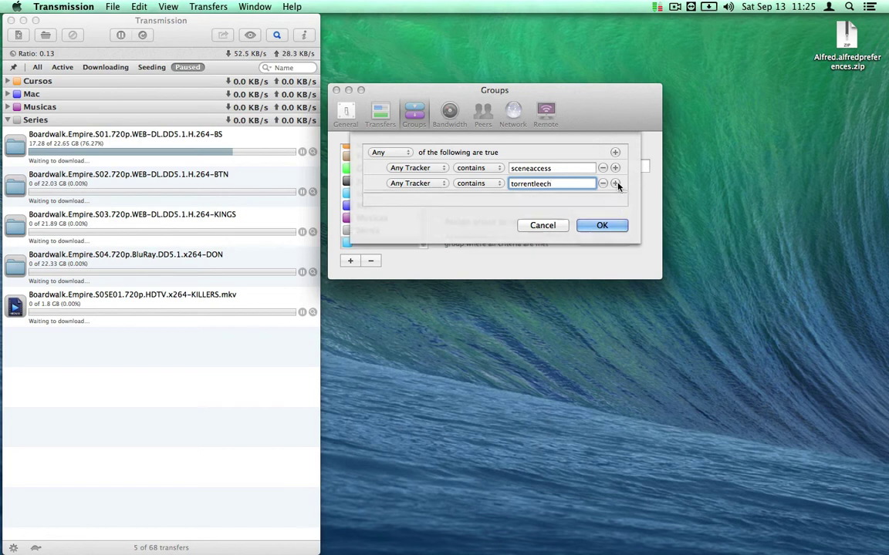
left_click(423, 199)
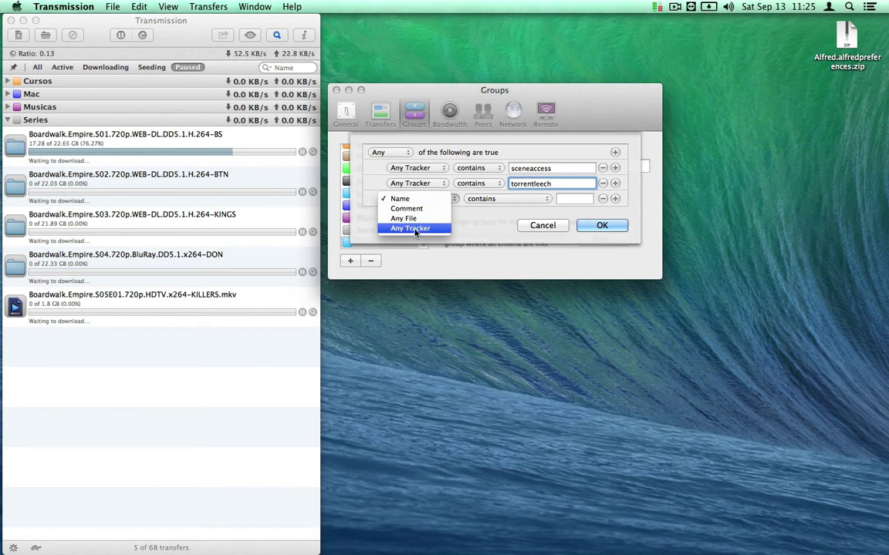
left_click(415, 229)
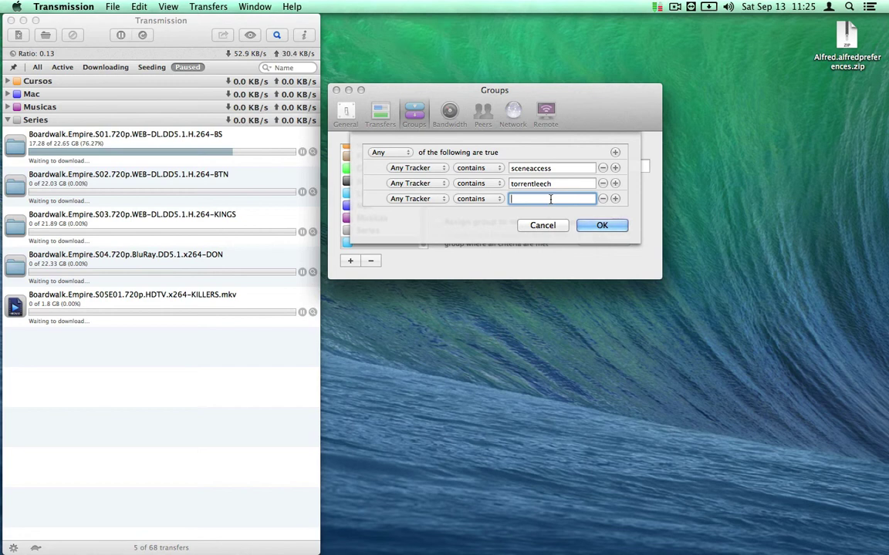
type("inmac")
left_click(606, 226)
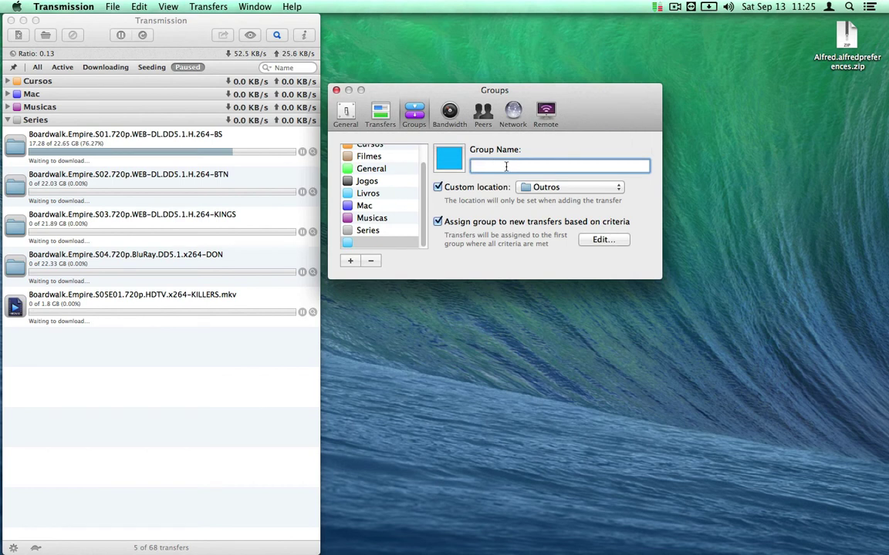
- Name the new unnamed group Outros and select it in the group list
type("Outros")
left_click(384, 231)
left_click(382, 243)
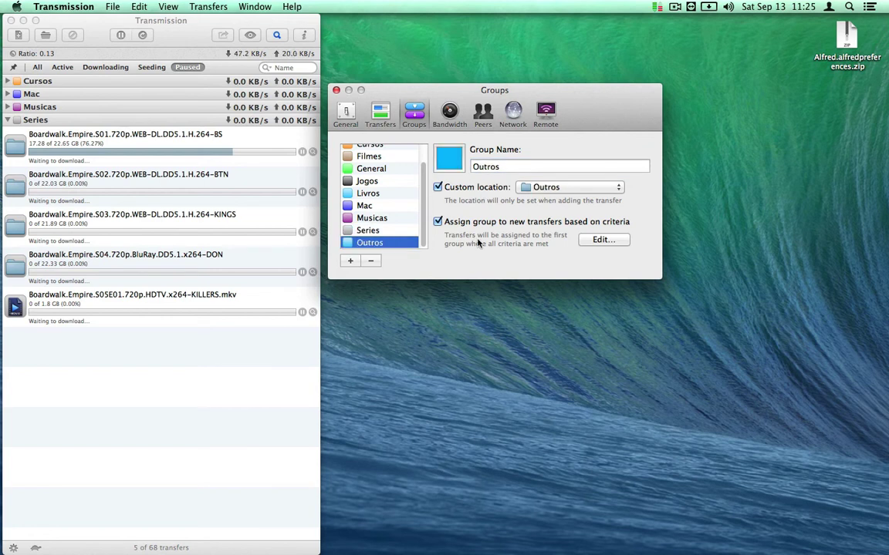
- In the settings for adding transfers, enable watching for torrent files and choose Downloads as the watched folder
left_click(380, 115)
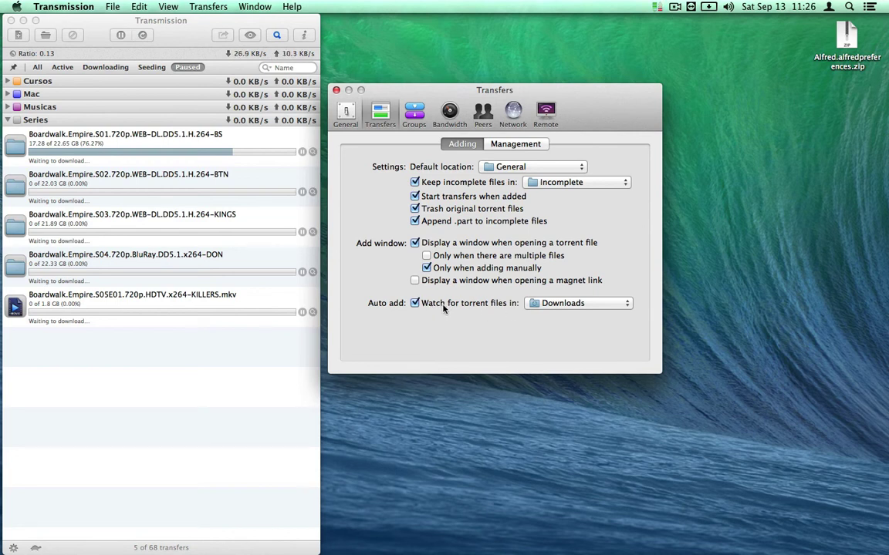
left_click(414, 304)
left_click(415, 304)
left_click(580, 303)
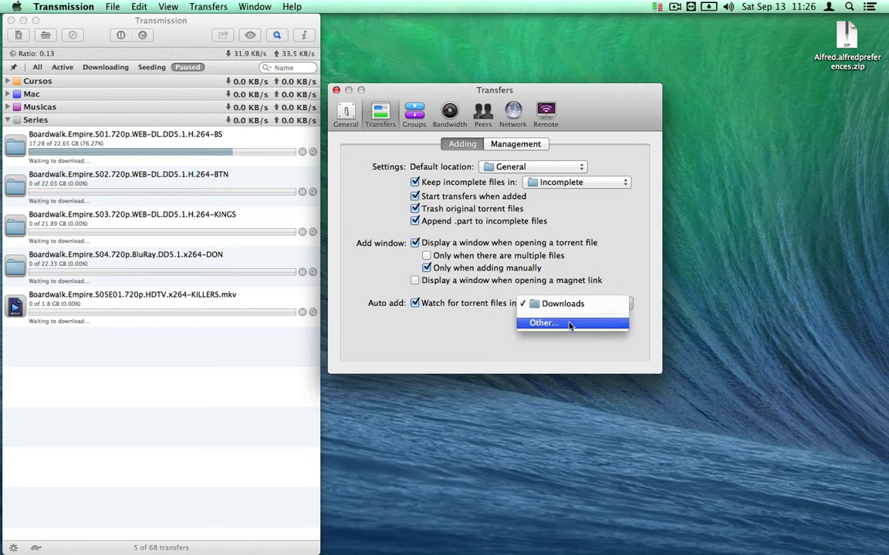
left_click(571, 324)
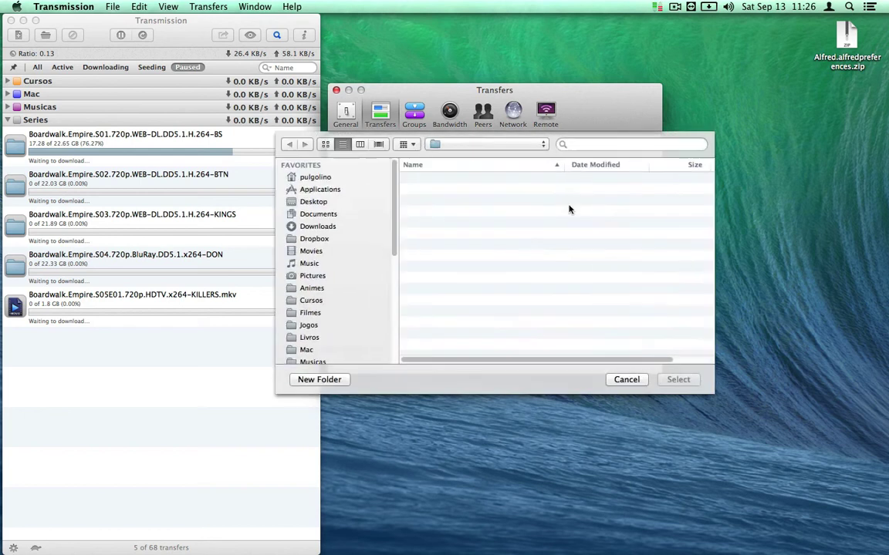
scroll(395, 238, "down", 5)
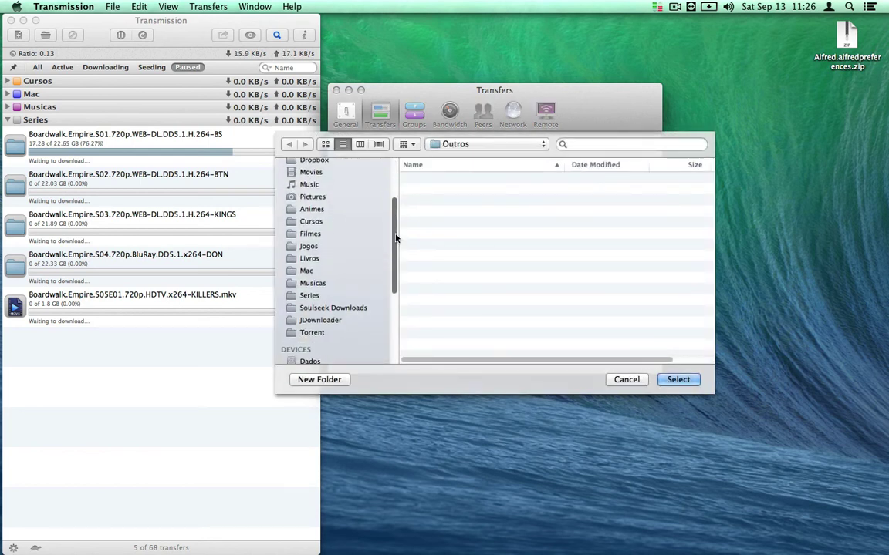
scroll(395, 242, "up", 3)
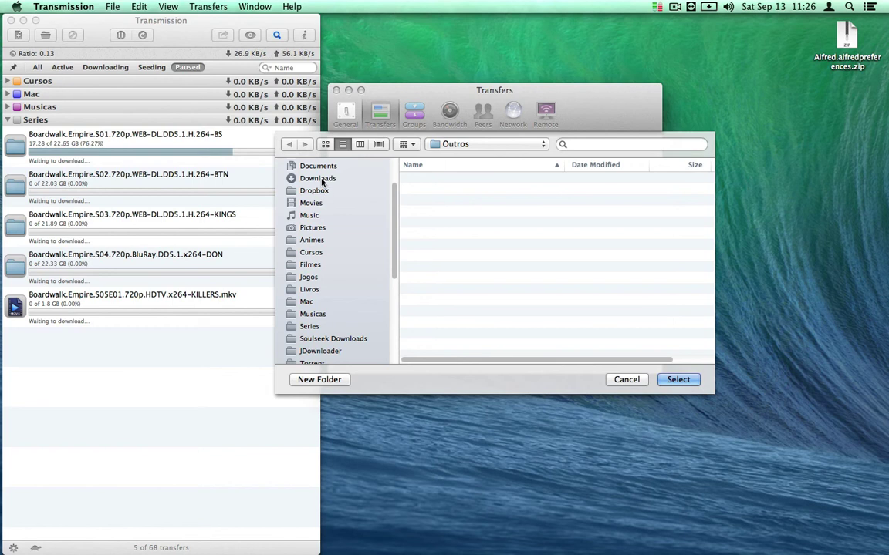
left_click(296, 179)
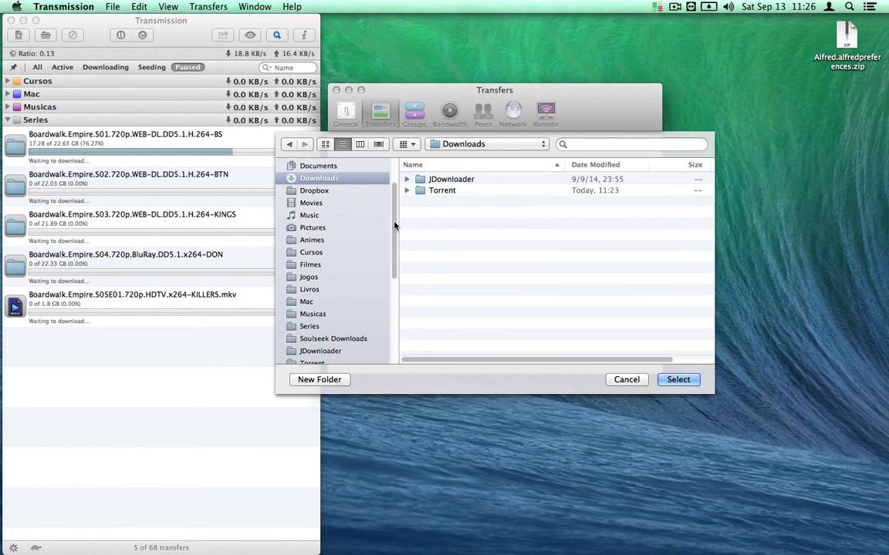
left_click(681, 379)
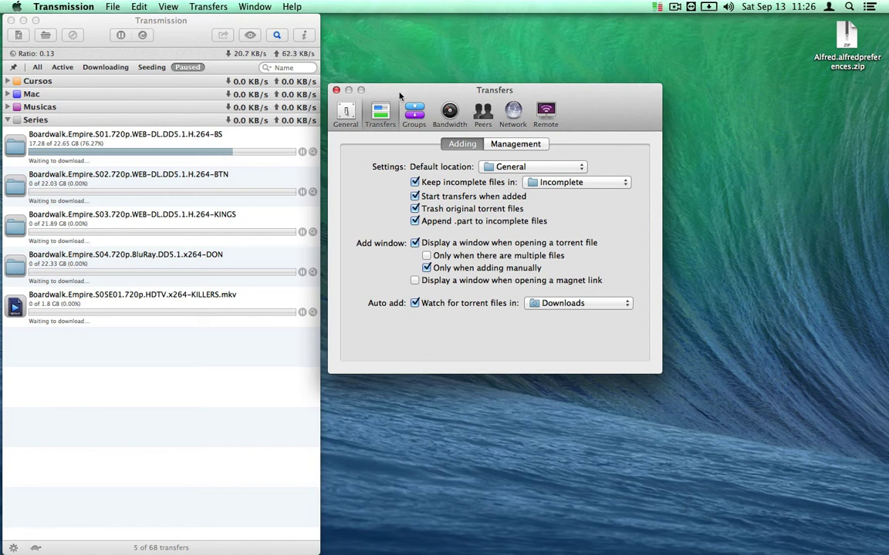
left_click_drag(400, 91, 414, 113)
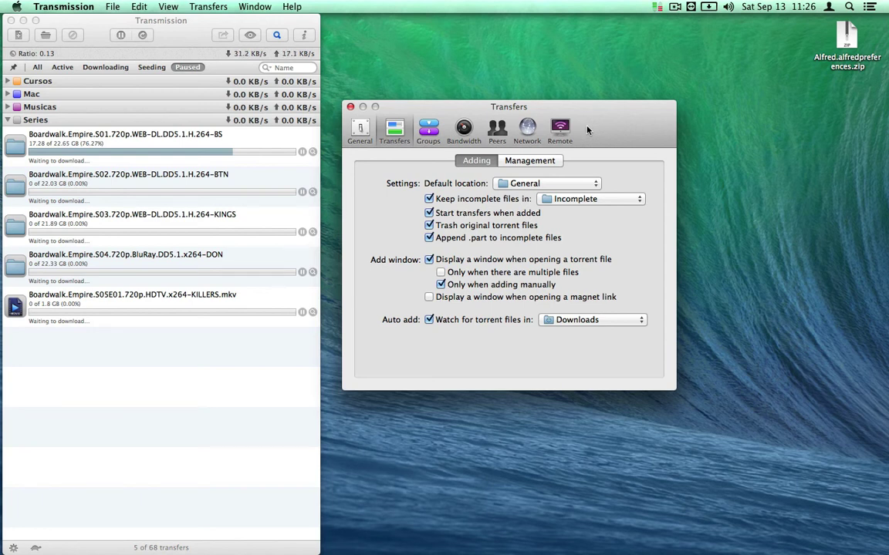
- Switch to Alfred Preferences and examine the Transmission workflow's hotkey, transfers filter, and pause all and resume all keywords
key("alt+space")
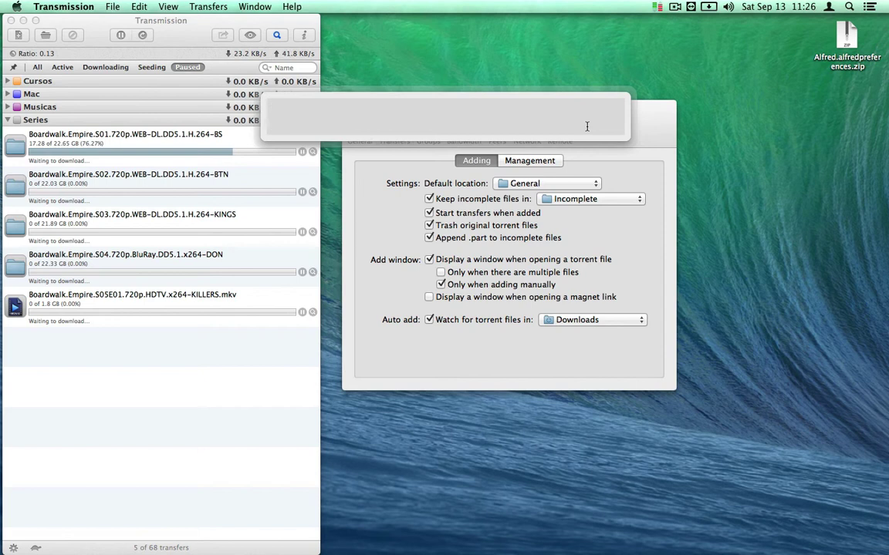
key("Escape")
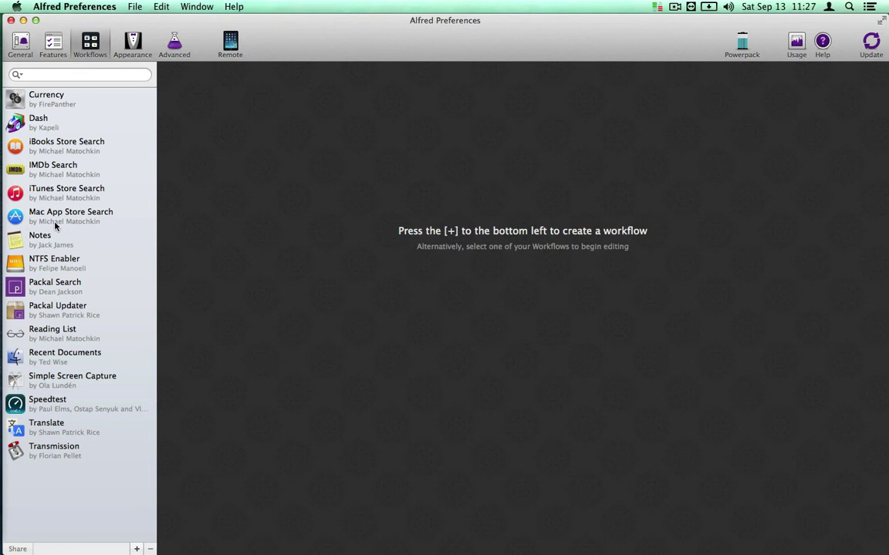
left_click(56, 451)
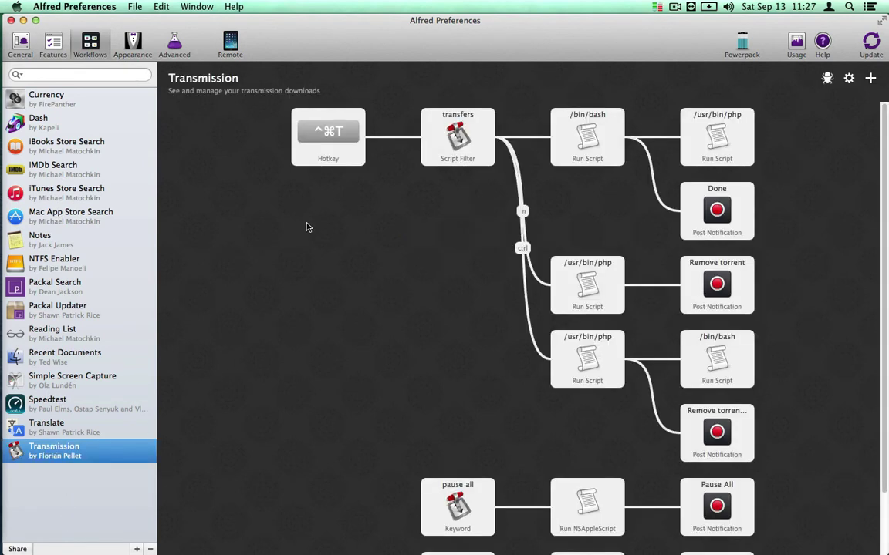
scroll(307, 284, "down", 3)
scroll(307, 286, "up", 3)
scroll(311, 288, "down", 3)
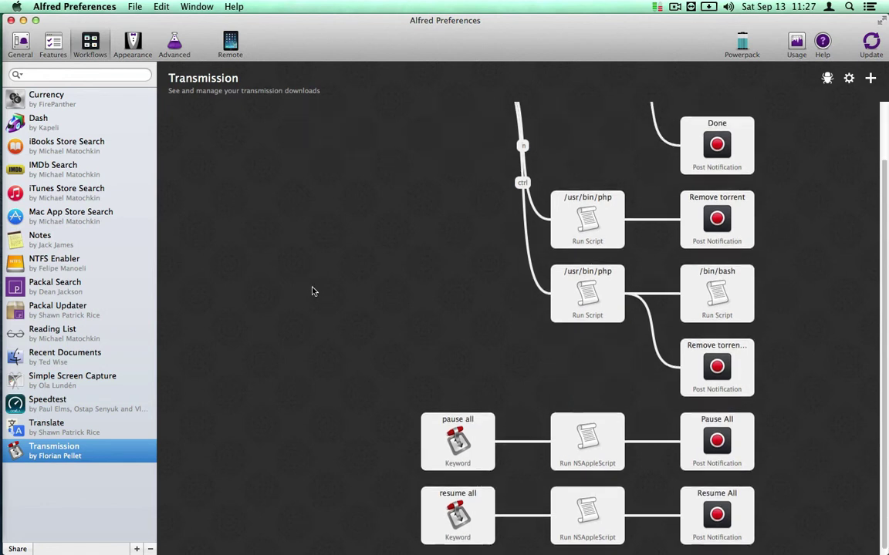
scroll(312, 290, "up", 3)
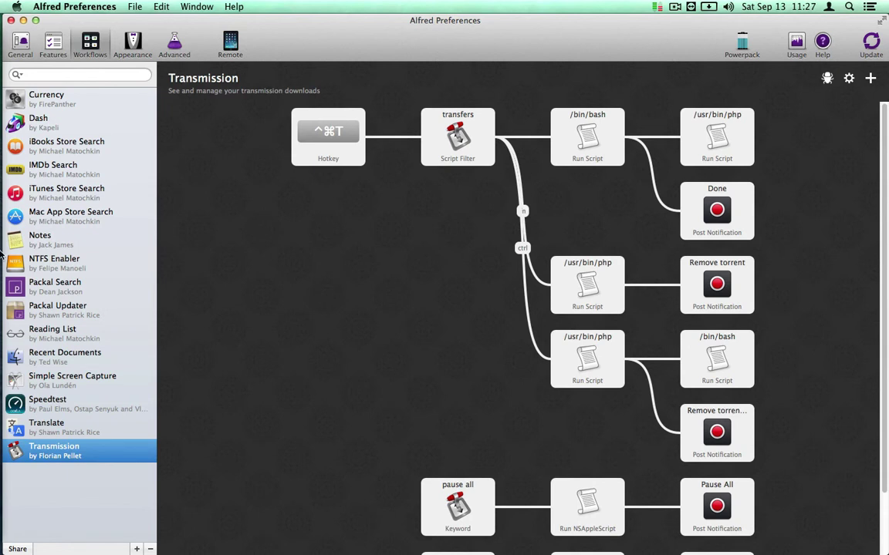
- Look at the Pause All and Resume All commands in Transmission's Dock menu without running either
mouse_move(1, 254)
right_click(17, 337)
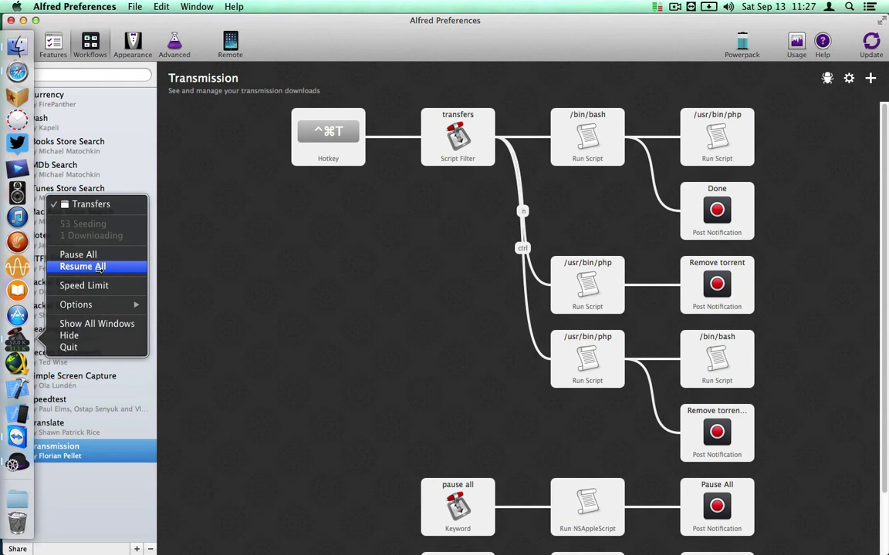
left_click(400, 289)
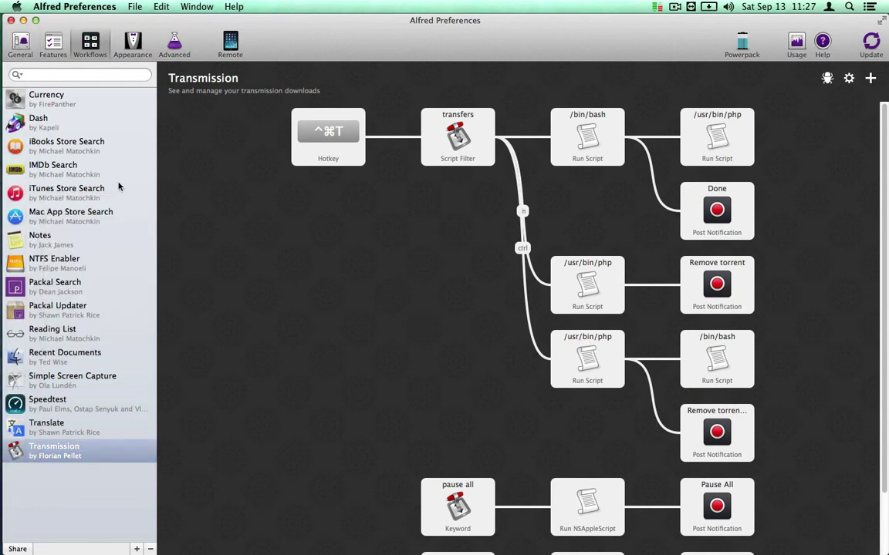
- Delete the Transmission workflow from Alfred and confirm its removal
left_click(154, 458)
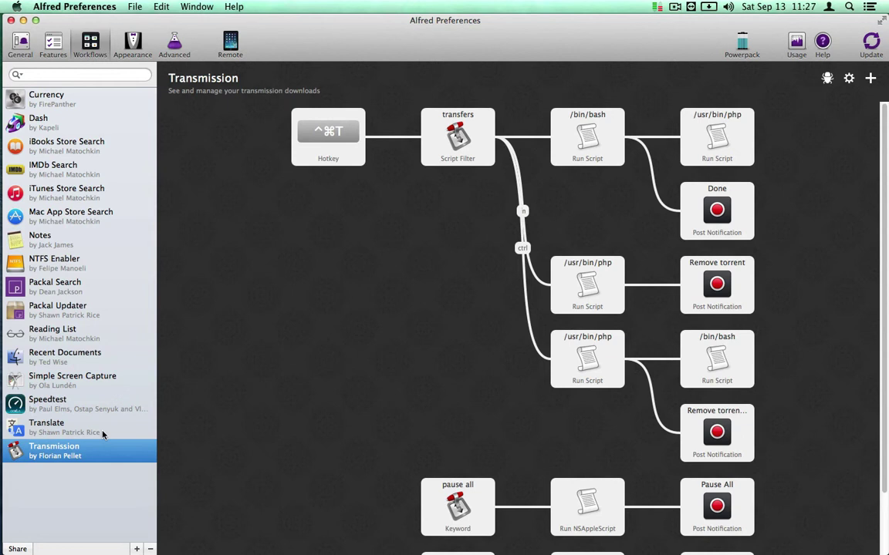
left_click(150, 549)
left_click(534, 114)
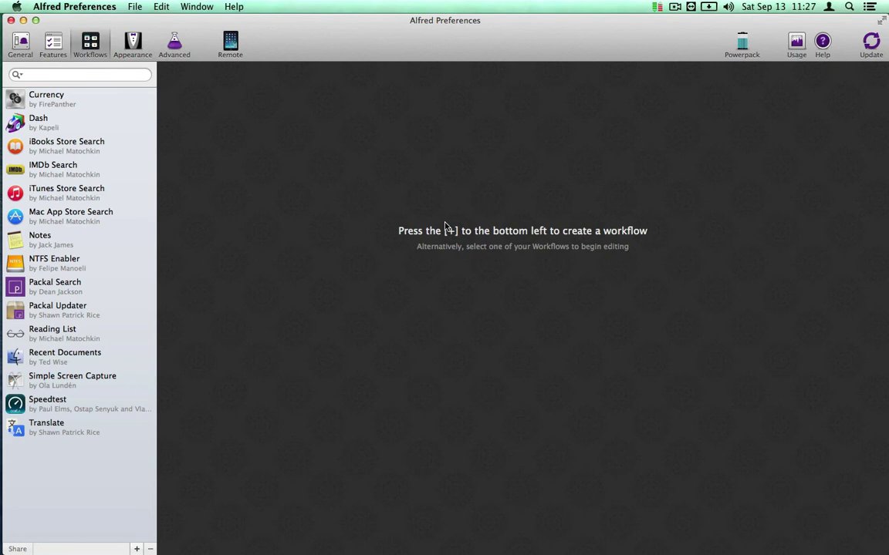
key("alt+space")
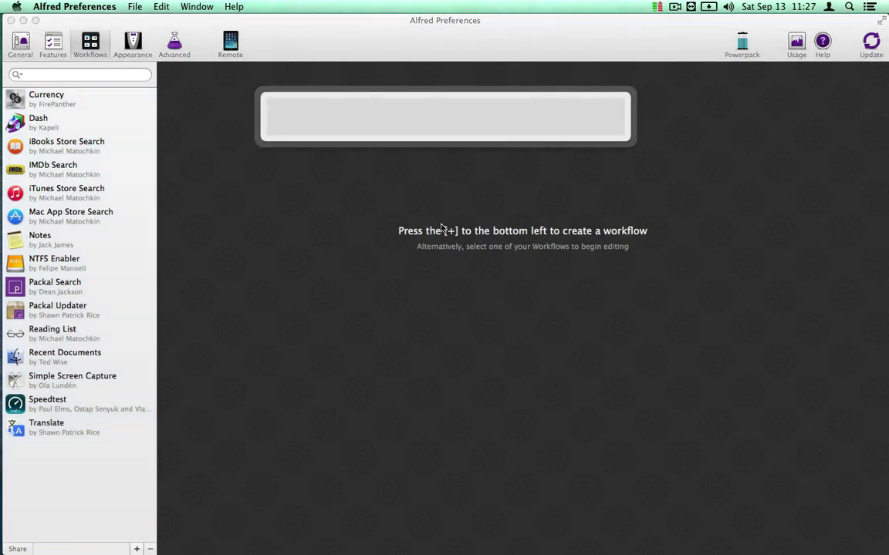
type("pac")
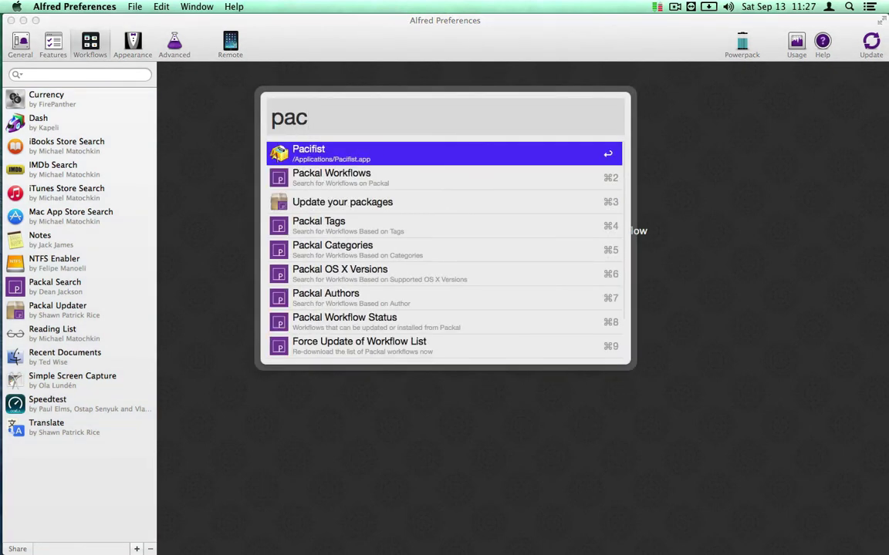
type("kal")
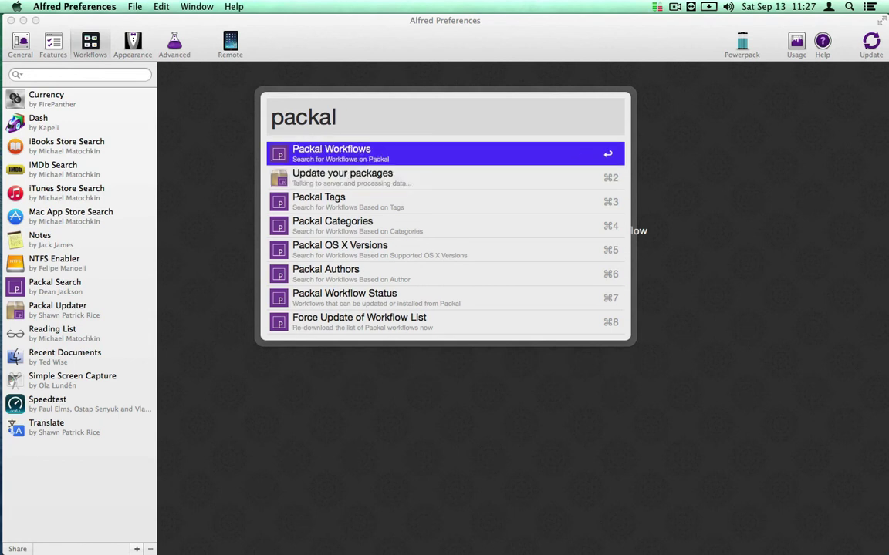
key("Tab")
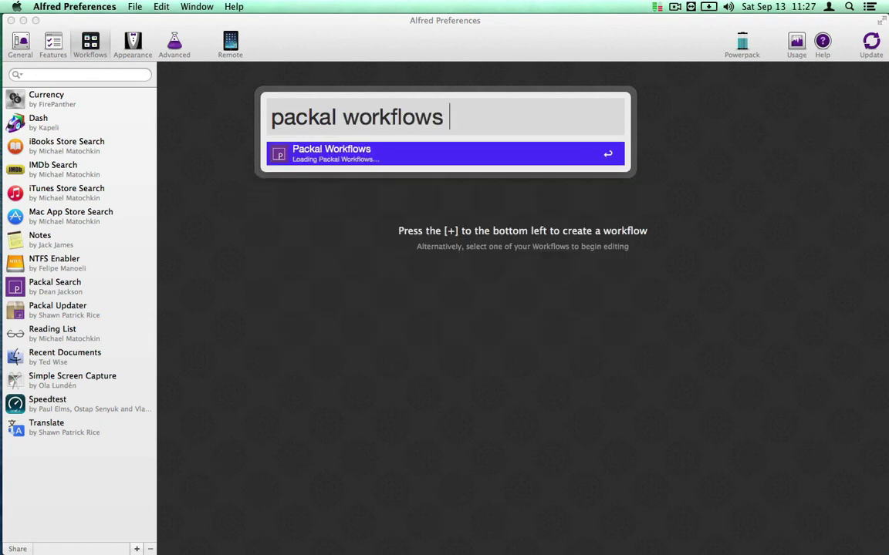
left_click(442, 226)
- Search Google for "packal transmission" from Alfred and open the results in Safari
key("alt+space")
type("p")
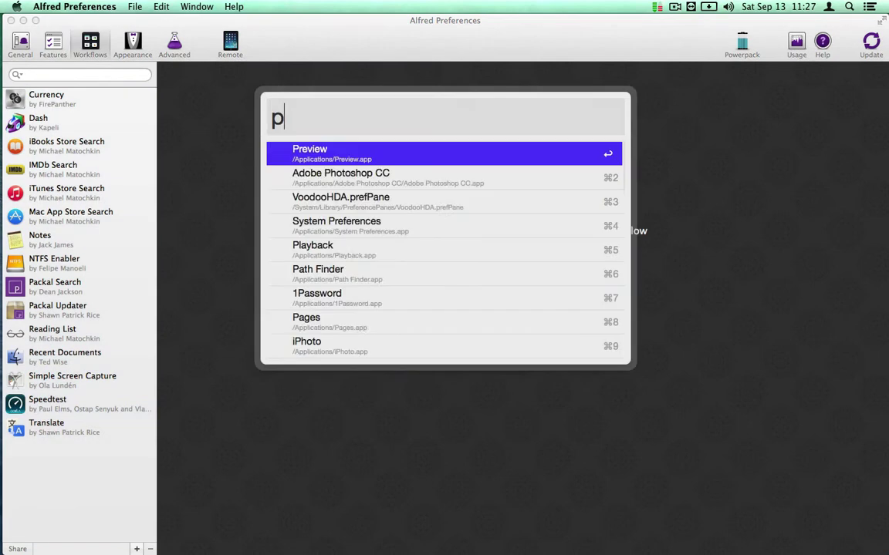
type("ackal alfr")
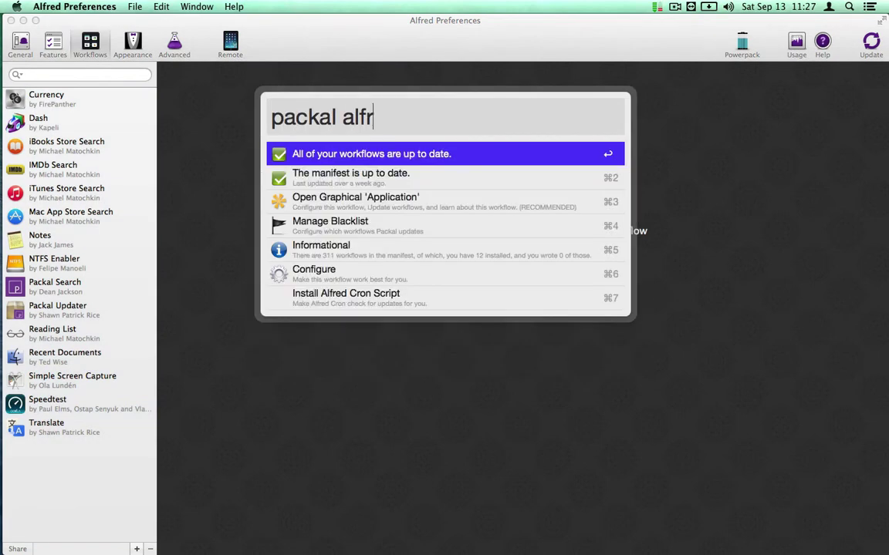
key("BackSpace")
key("BackSpace")
key("BackSpace")
key("BackSpace")
type("transmim")
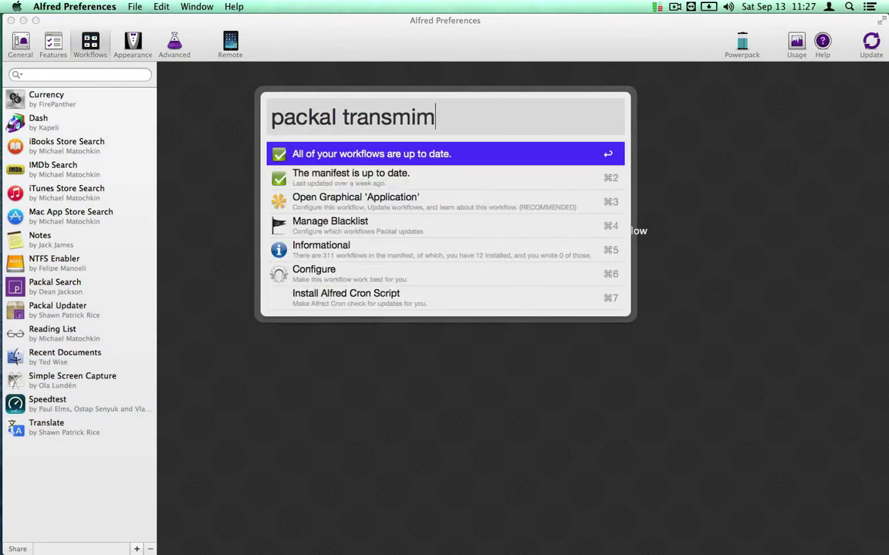
key("BackSpace")
type("ssion")
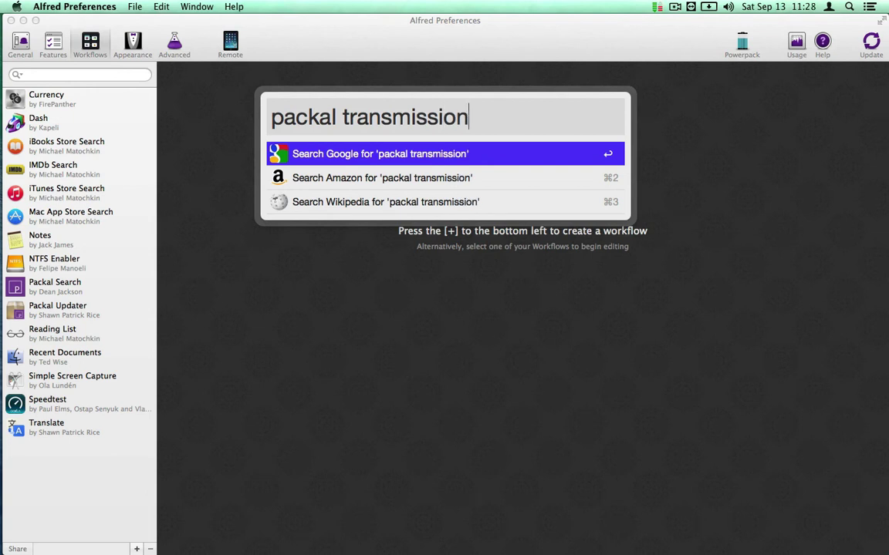
key("Return")
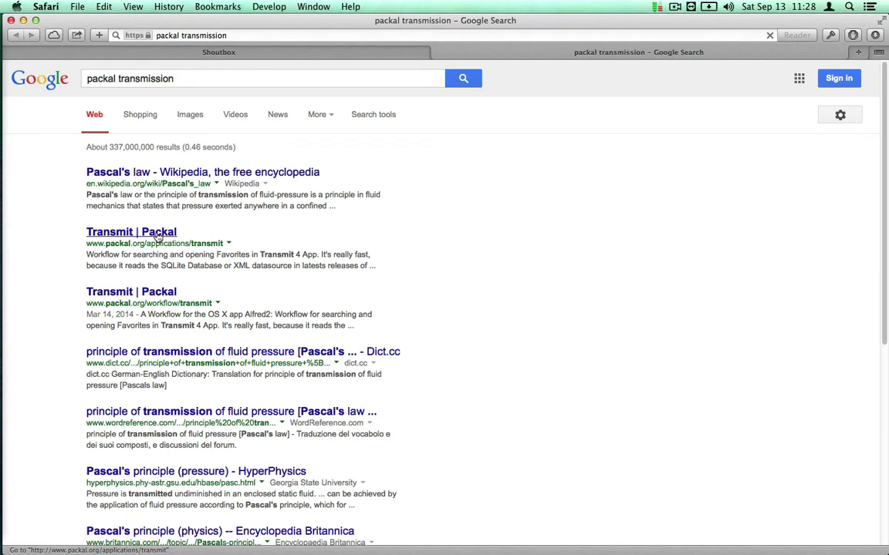
- Open the Packal site from the Google results and search it for "transmission"
mouse_move(2, 253)
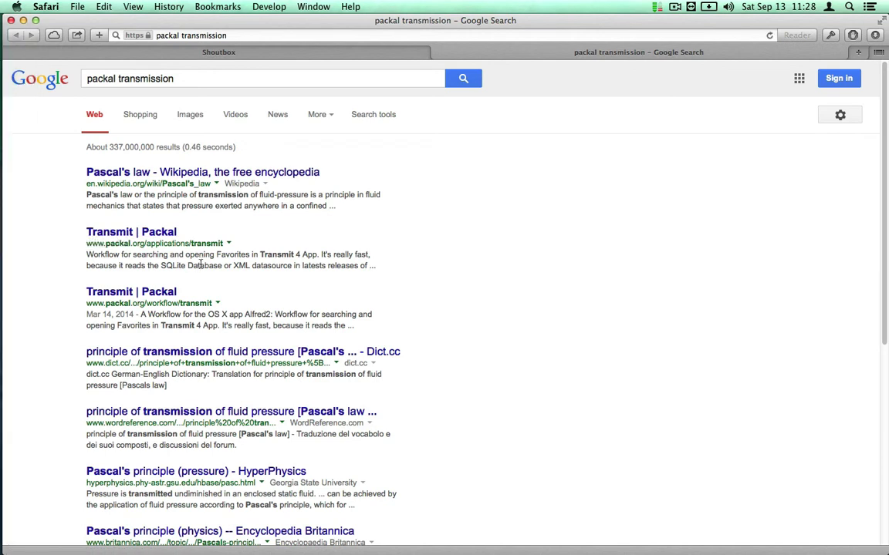
left_click(167, 234)
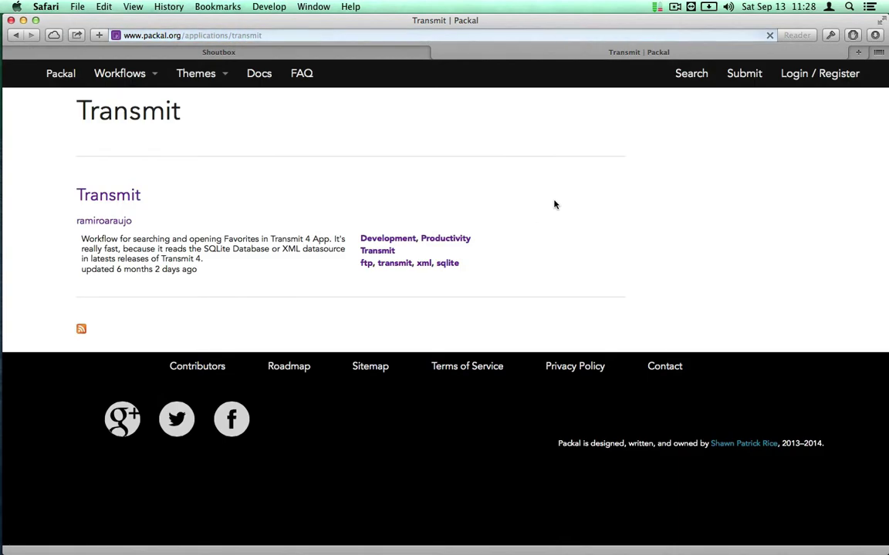
left_click(692, 77)
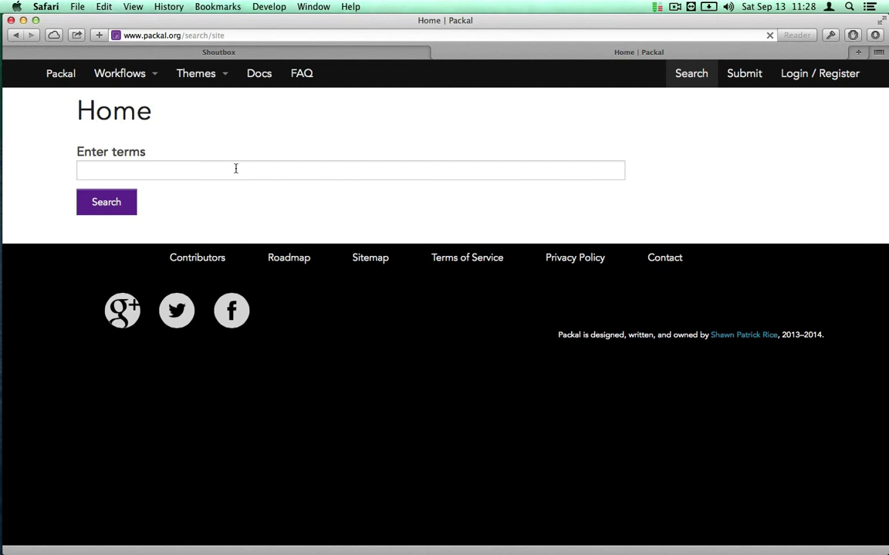
left_click(235, 169)
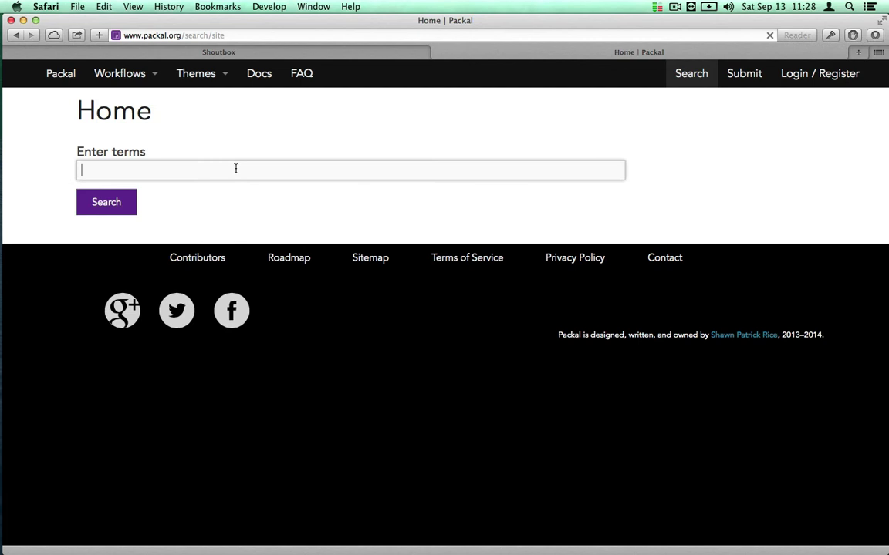
type("transm")
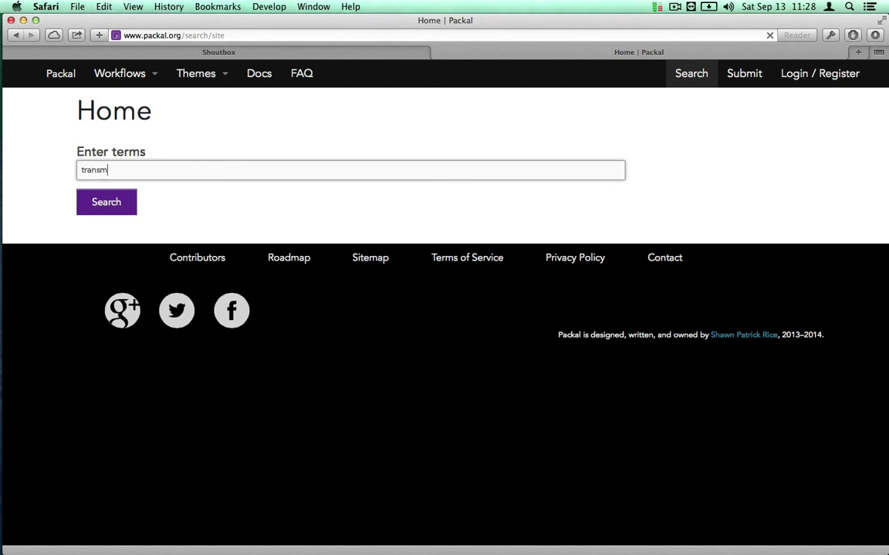
type("ission")
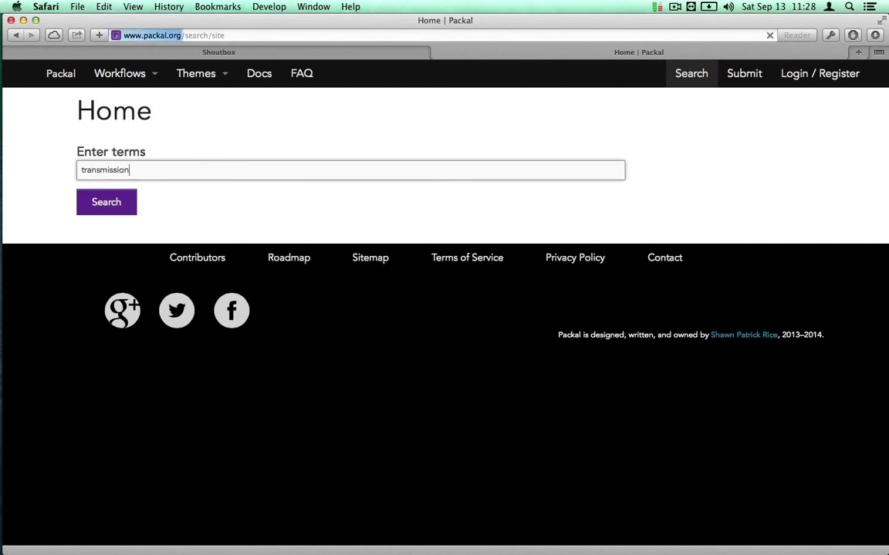
key("Return")
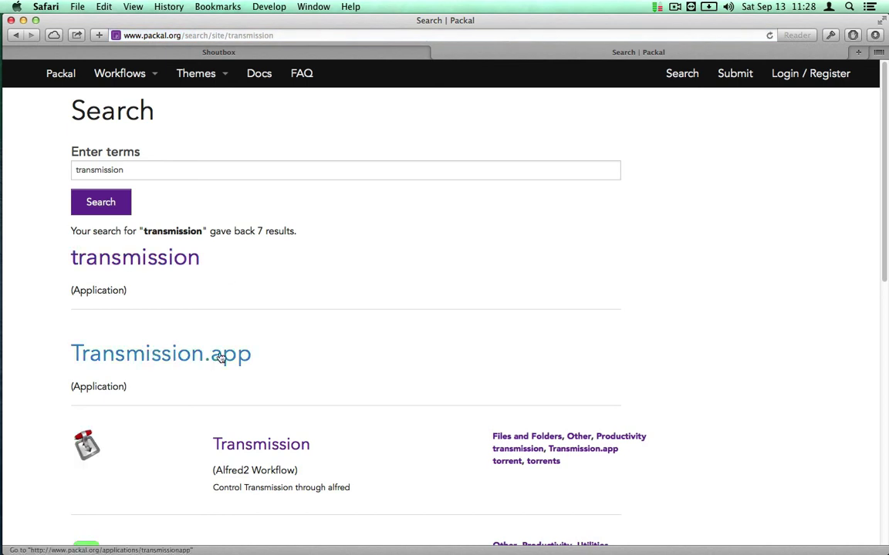
- Find the Transmission entry marked as an Alfred2 Workflow in the Packal results and open its page
scroll(236, 358, "down", 3)
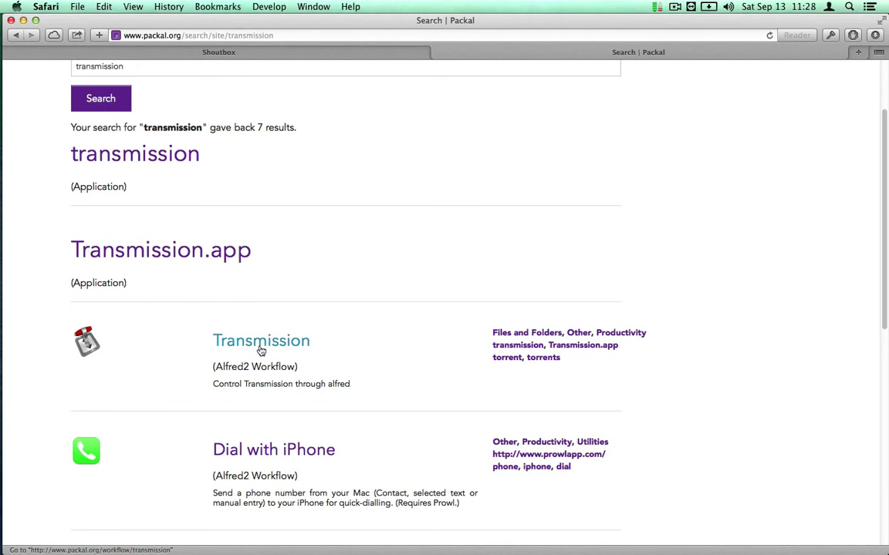
left_click_drag(253, 370, 293, 369)
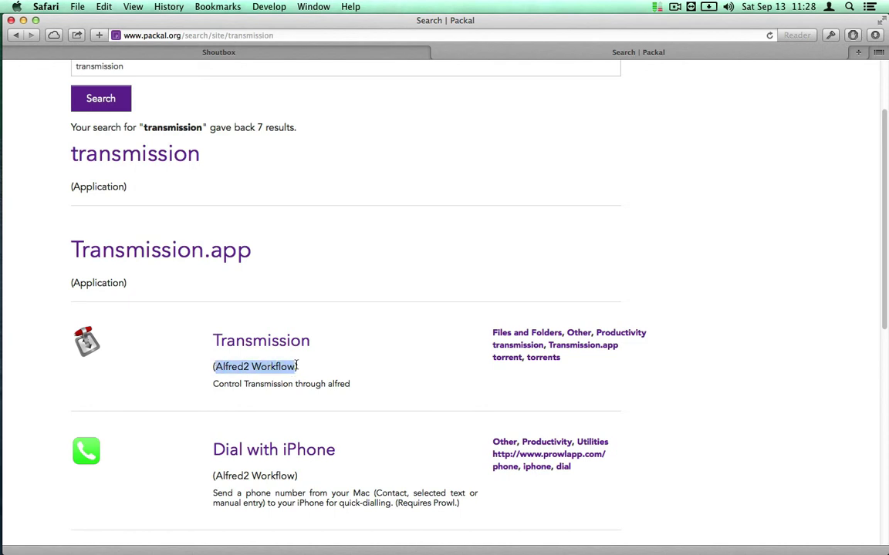
left_click(297, 366)
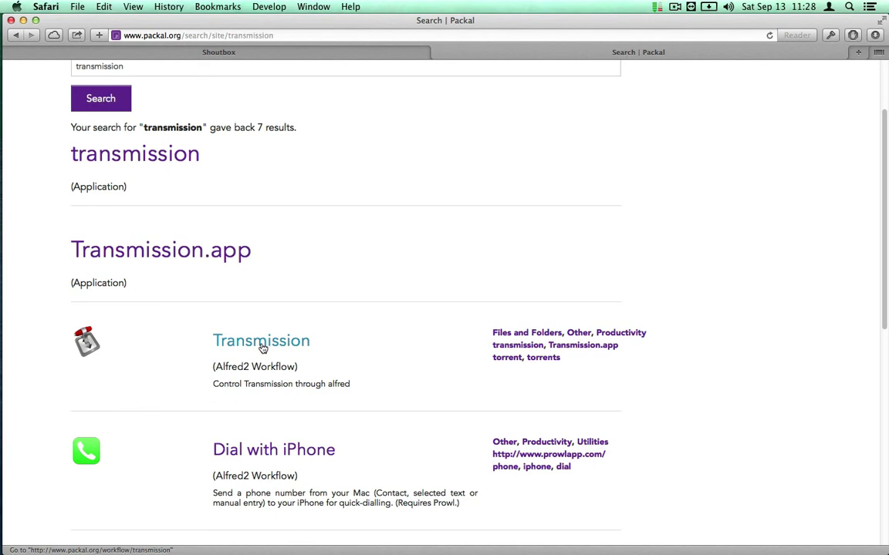
left_click(262, 349)
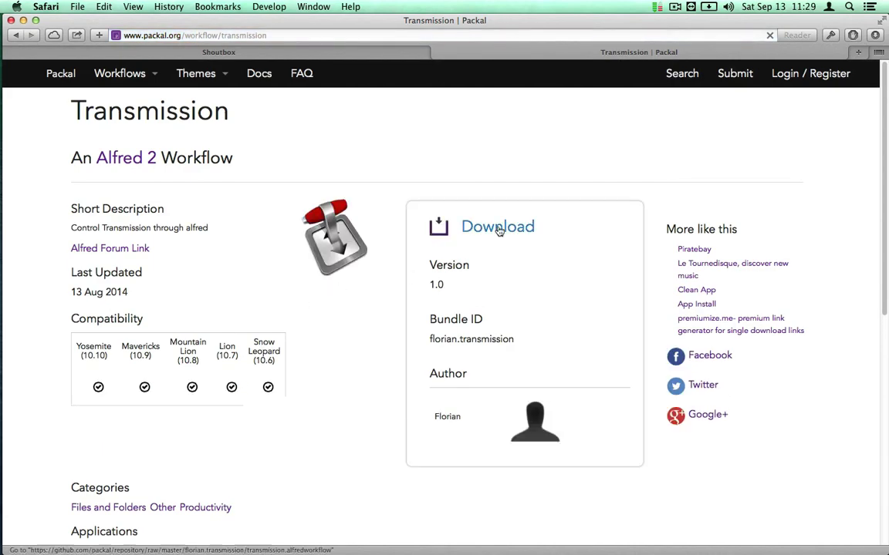
- Download transmission.alfredworkflow from Packal and open the downloaded file in Alfred Preferences
left_click(486, 226)
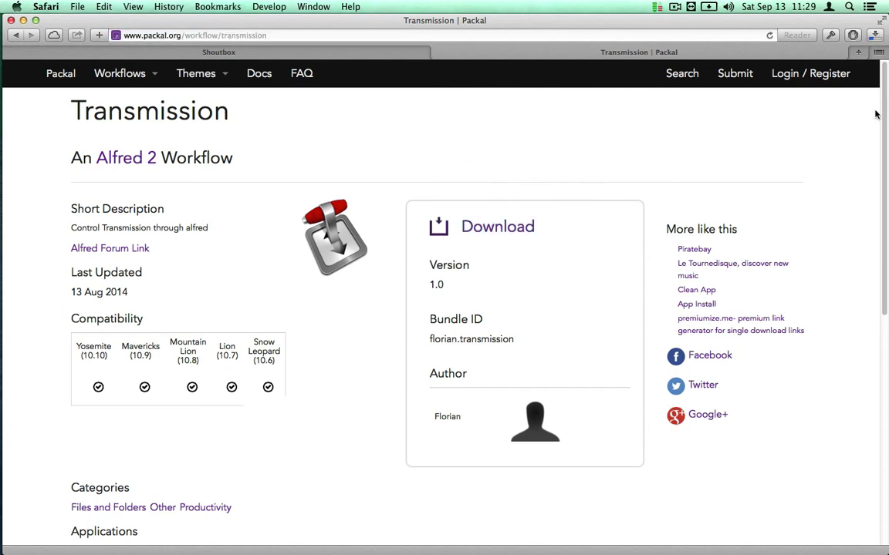
left_click(875, 36)
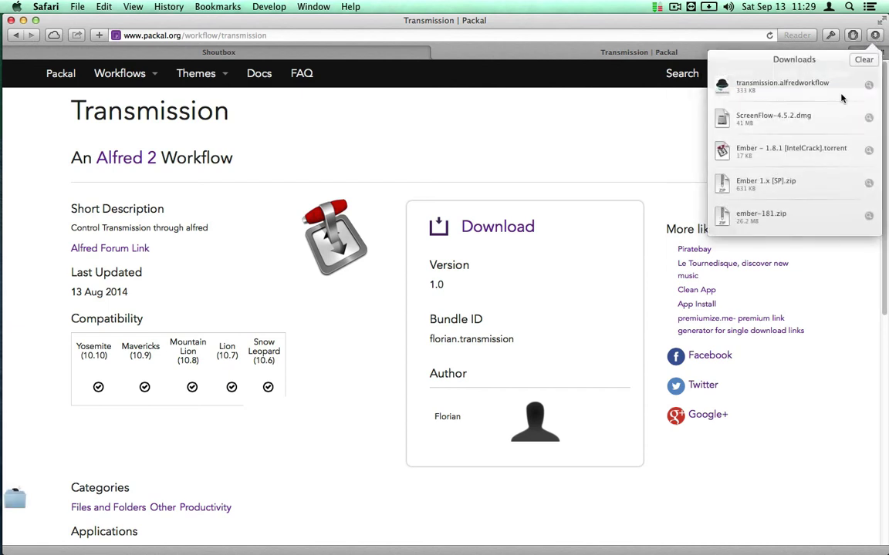
double_click(764, 87)
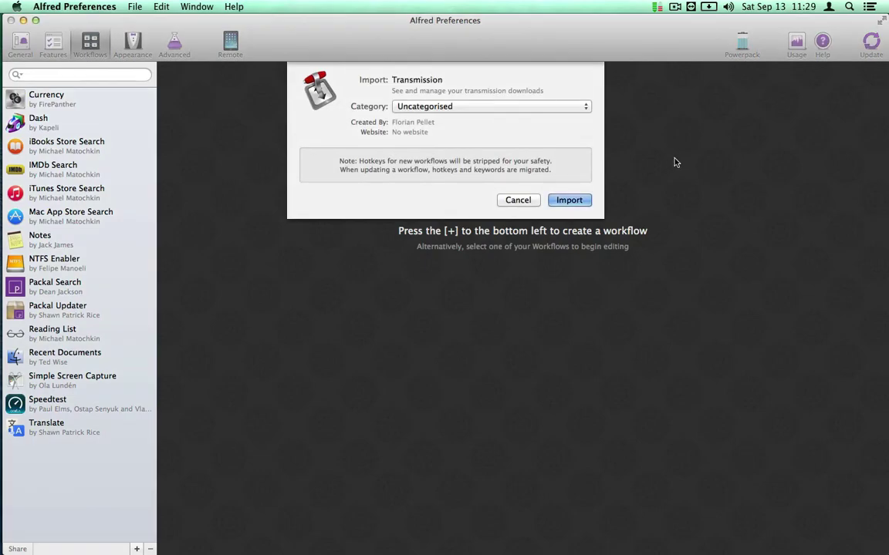
- Import the Transmission workflow into Alfred, keeping its category as Uncategorised
left_click(466, 108)
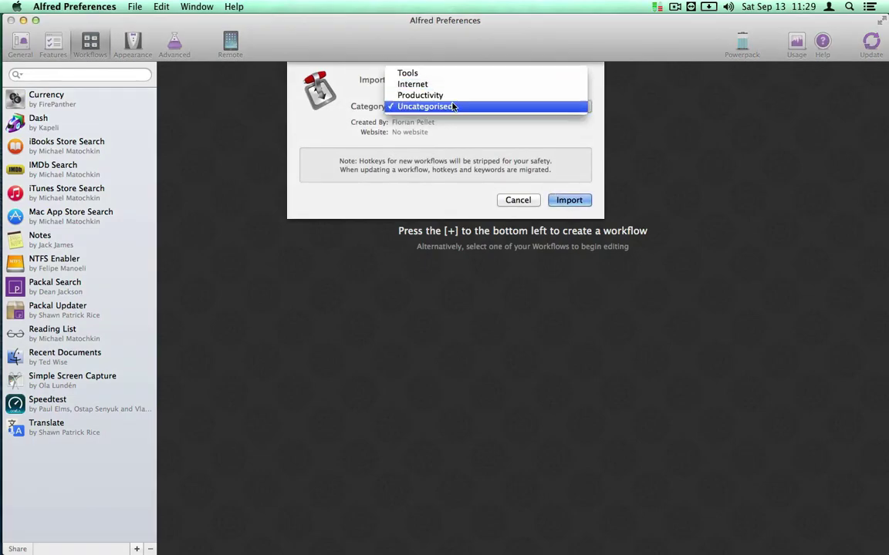
left_click(463, 106)
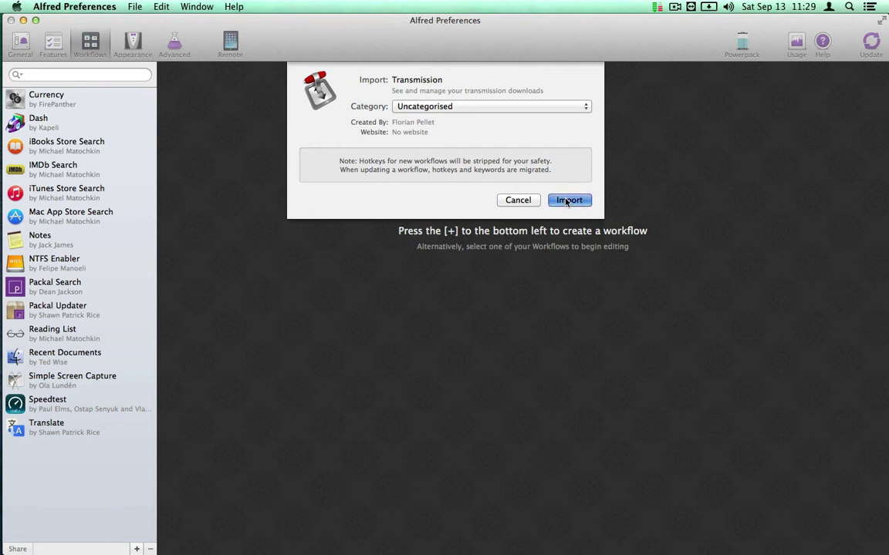
left_click(569, 201)
left_click(432, 249)
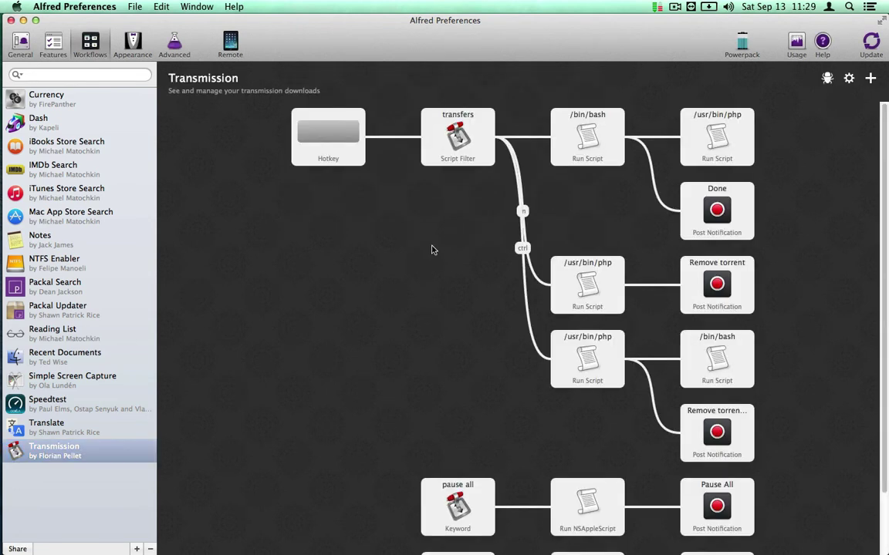
- Assign Control+Command+T as the hotkey that triggers the Transmission workflow's transfers filter and save it
left_click(330, 154)
double_click(319, 137)
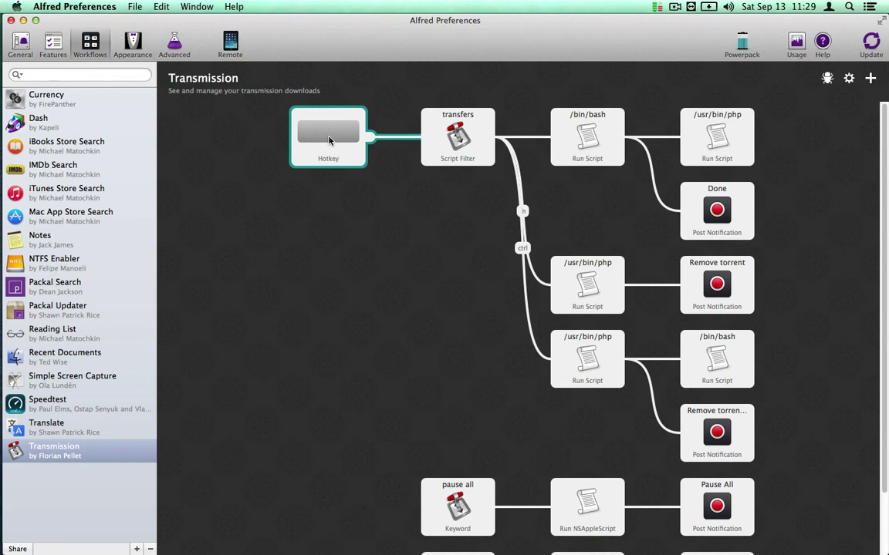
double_click(329, 140)
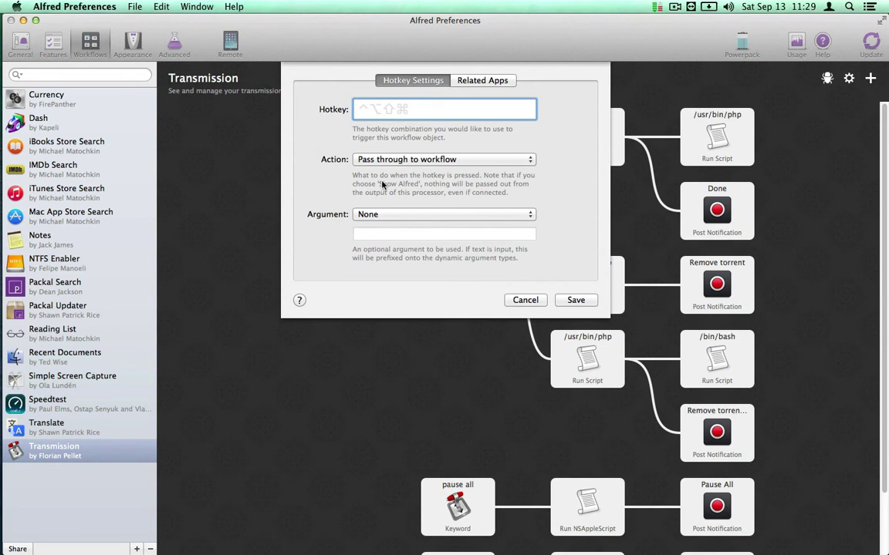
key("Escape")
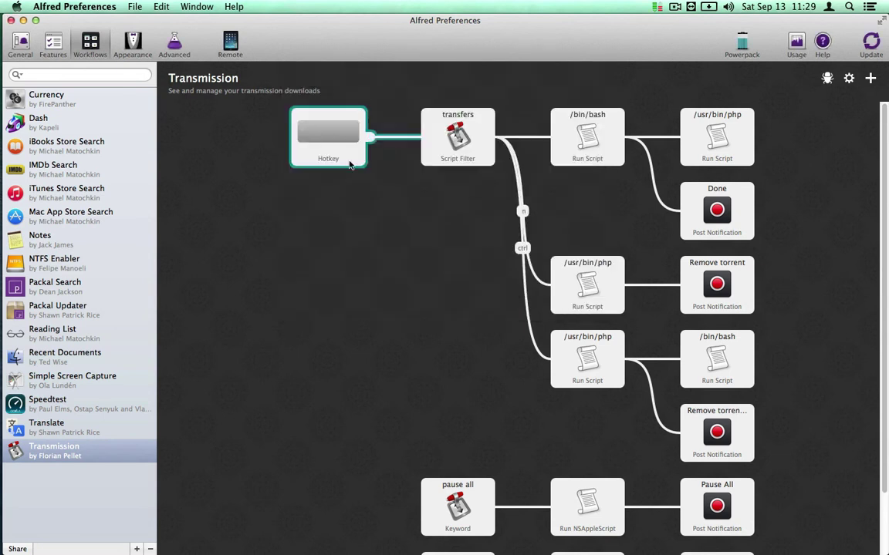
double_click(349, 163)
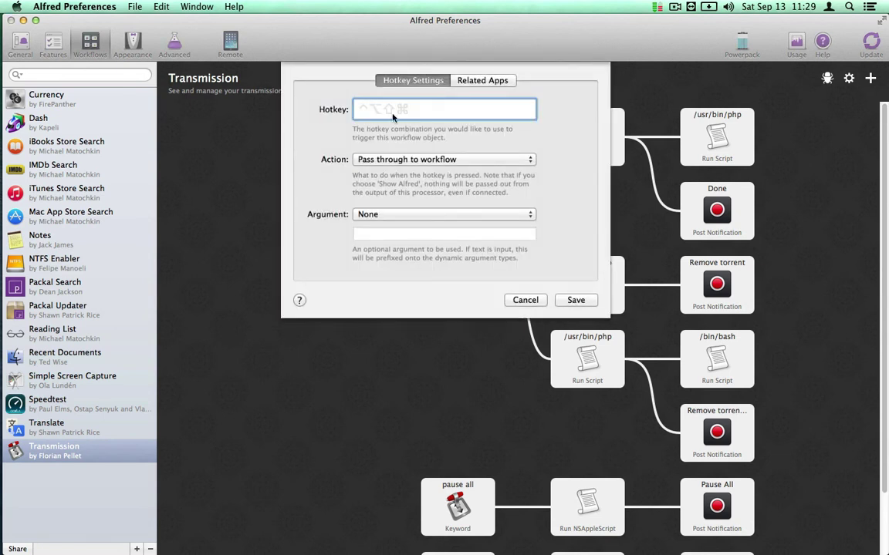
key("ctrl+super+t")
left_click(575, 301)
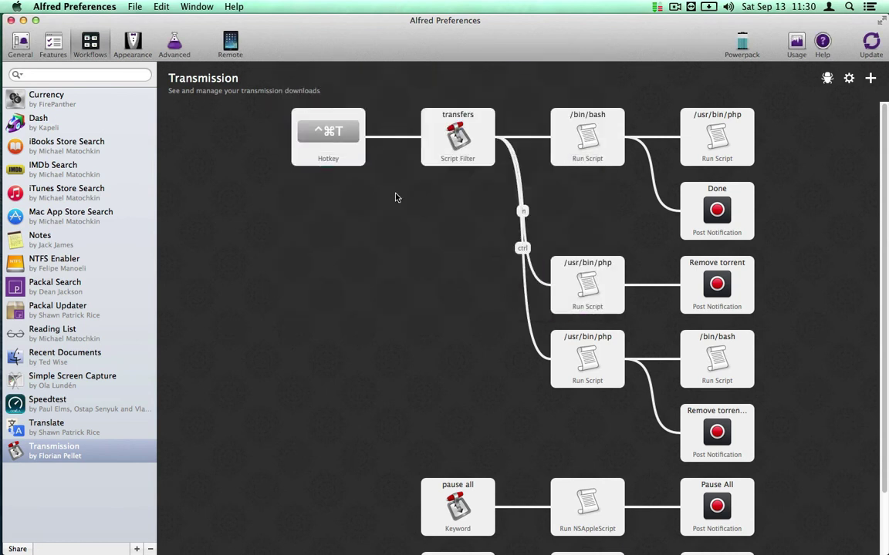
- Minimize Alfred Preferences and Safari, switch to Transmission's preferences, and make sure remote access is enabled in the Remote settings
left_click(24, 20)
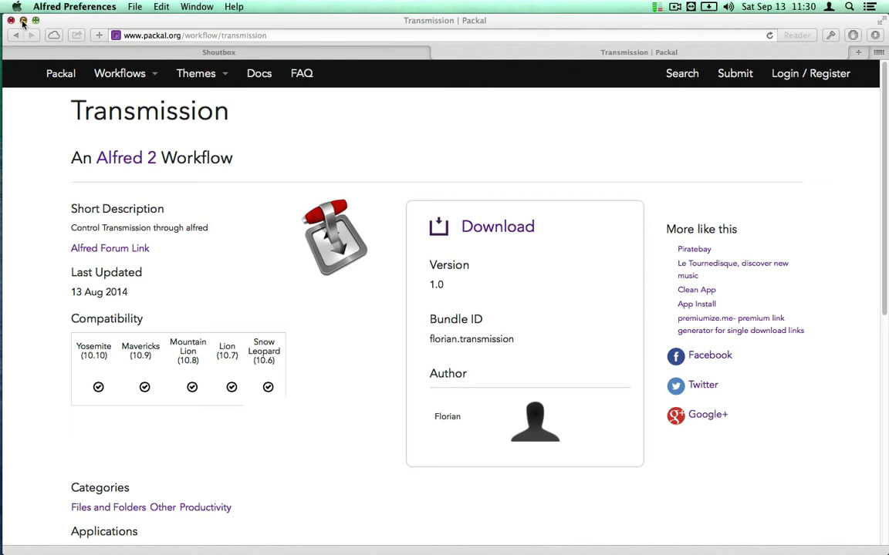
left_click(23, 21)
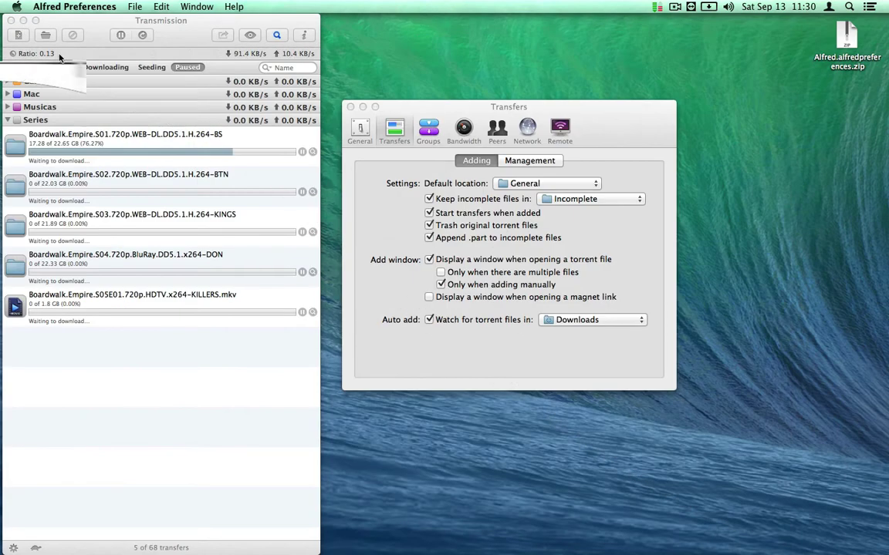
left_click(473, 109)
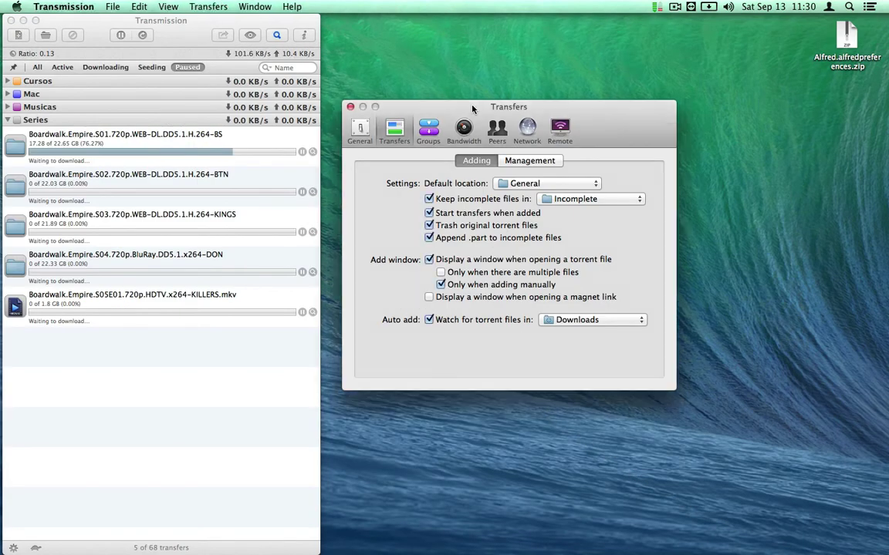
left_click(555, 138)
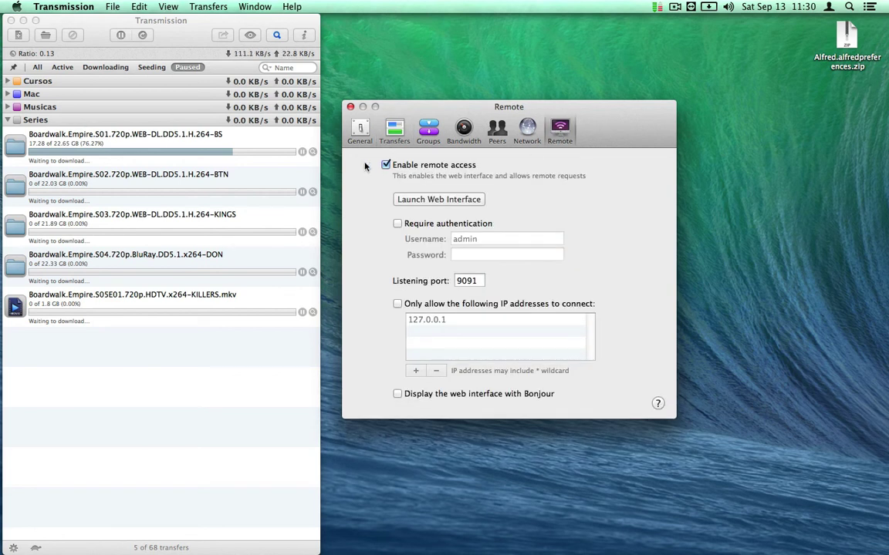
left_click(386, 165)
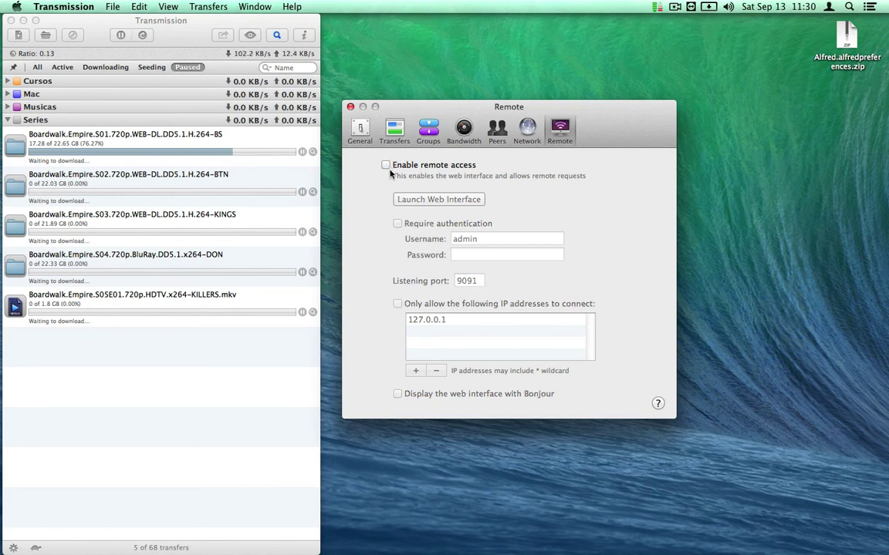
left_click(386, 166)
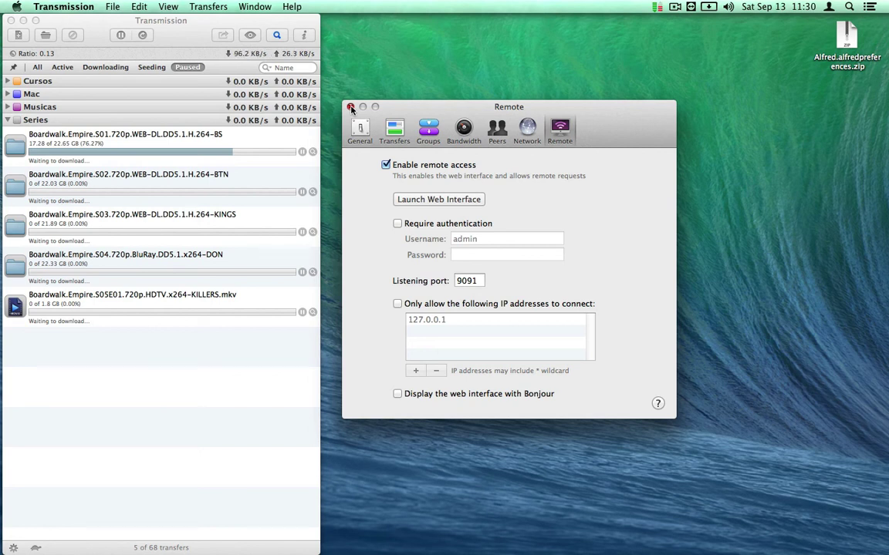
- Bring up the Transmission workflow's transfers list in Alfred and browse through the listed torrents
key("alt+space")
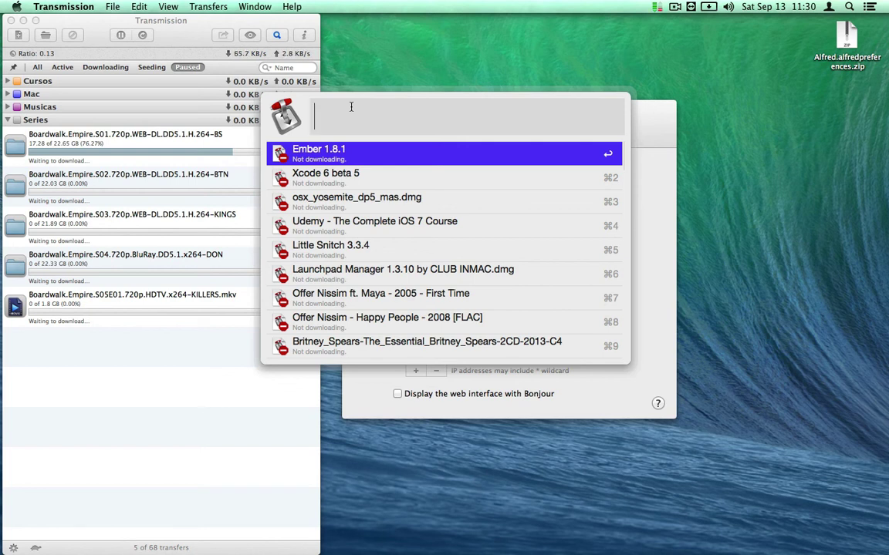
key("Down")
key("Down")
key("Down")
key("Down")
key("Down")
key("Down")
key("Down")
key("Down")
key("Down")
key("Down")
key("Down")
key("Down")
key("Down")
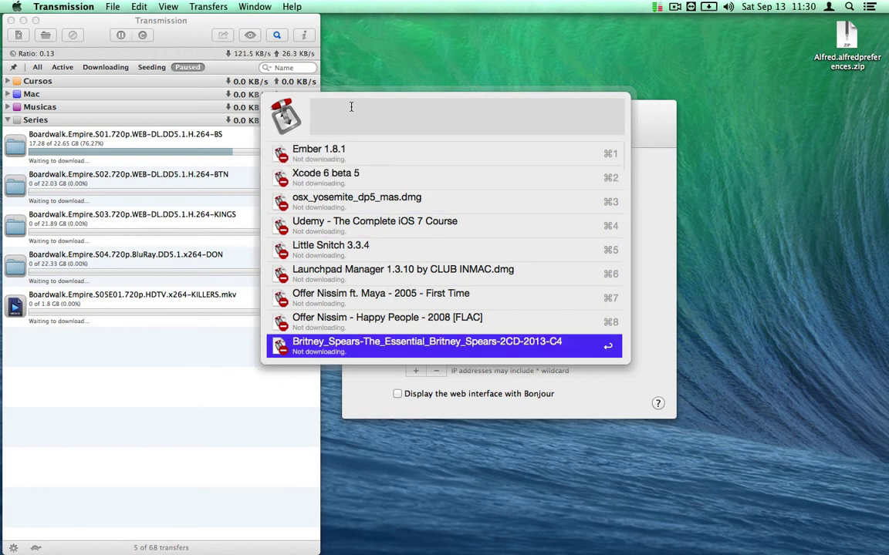
key("Down")
key("Down")
key("Down")
key("Down")
key("Down")
key("Down")
key("Down")
key("Down")
key("Down")
key("Down")
key("Down")
key("Down")
key("Down")
key("Down")
key("Down")
key("Down")
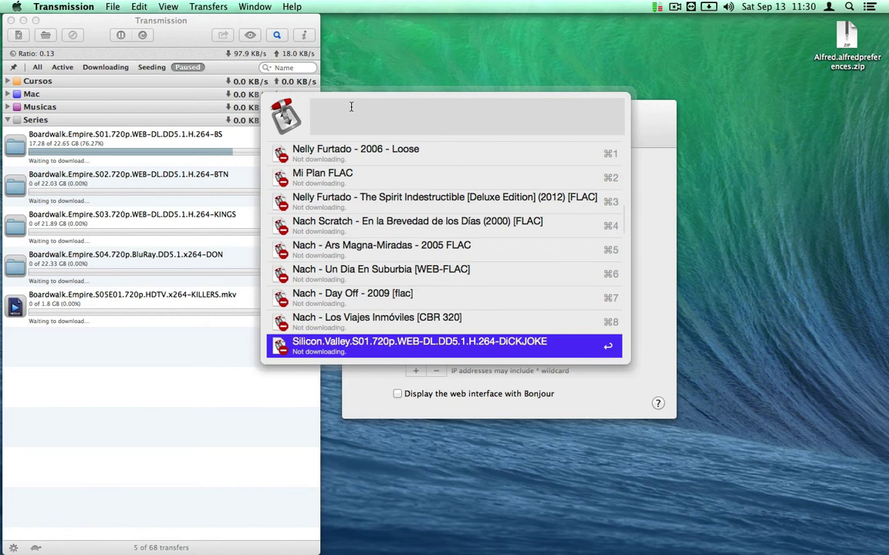
key("Down")
key("Down")
key("Down")
key("Down")
key("Down")
key("Down")
key("Down")
key("Down")
key("Down")
key("Down")
key("Down")
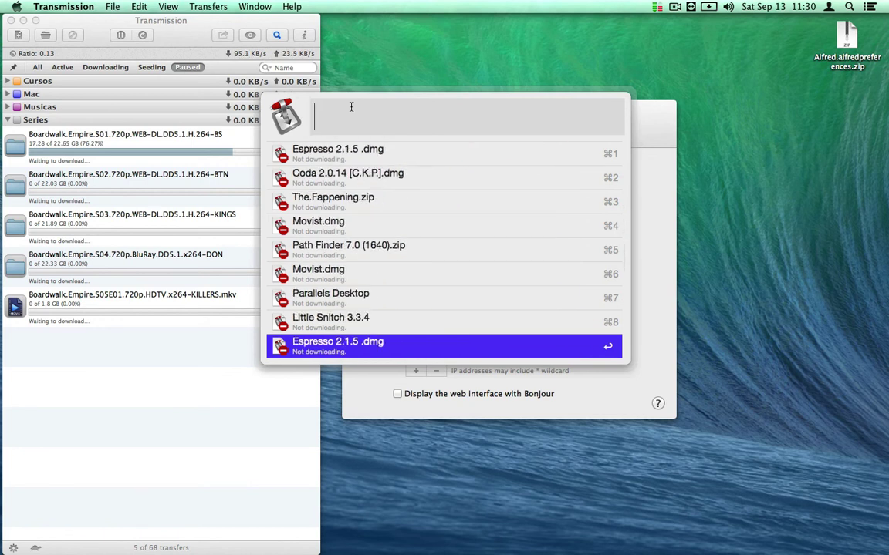
key("Up")
key("Up")
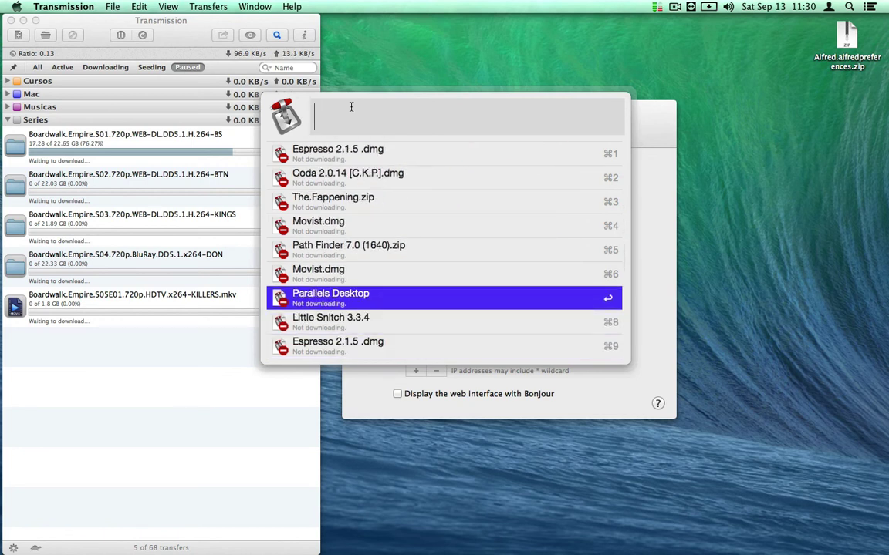
- Filter the transfers list in Alfred by "boardwalk"
type("bro")
key("BackSpace")
key("BackSpace")
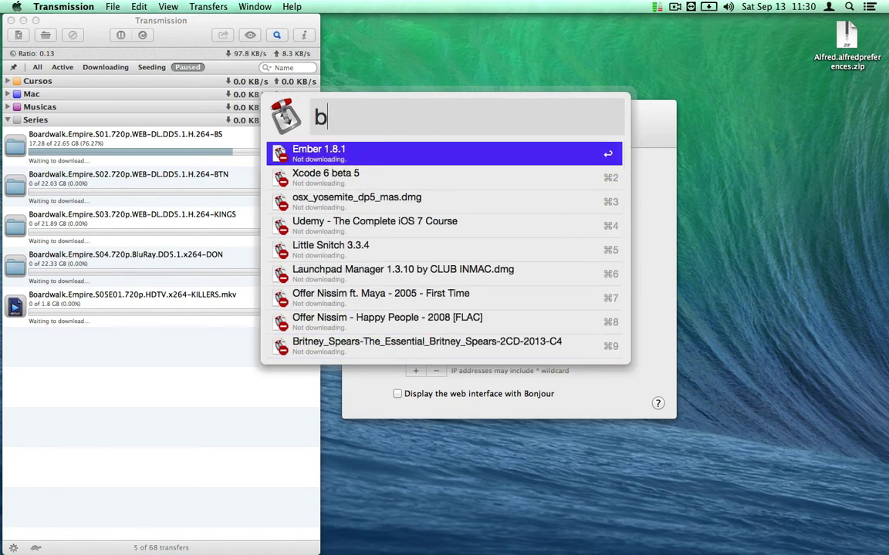
type("oardwalk")
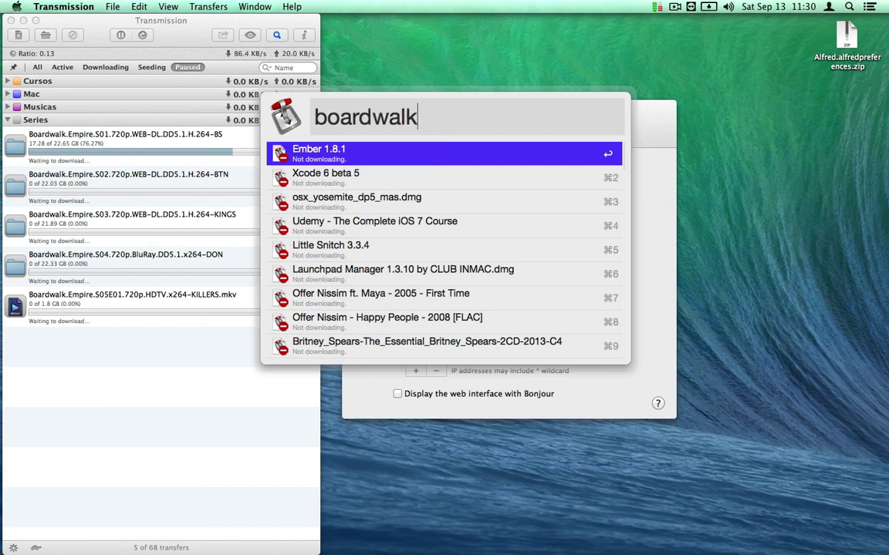
- Run the workflow's action on the top transfer, Ember 1.8.1, and bring up the transfers list in Alfred again
key("Return")
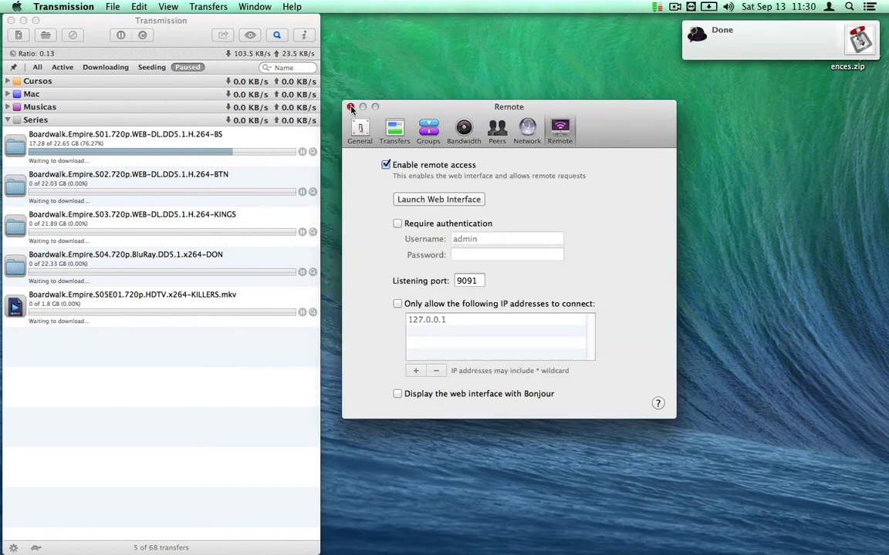
key("alt+space")
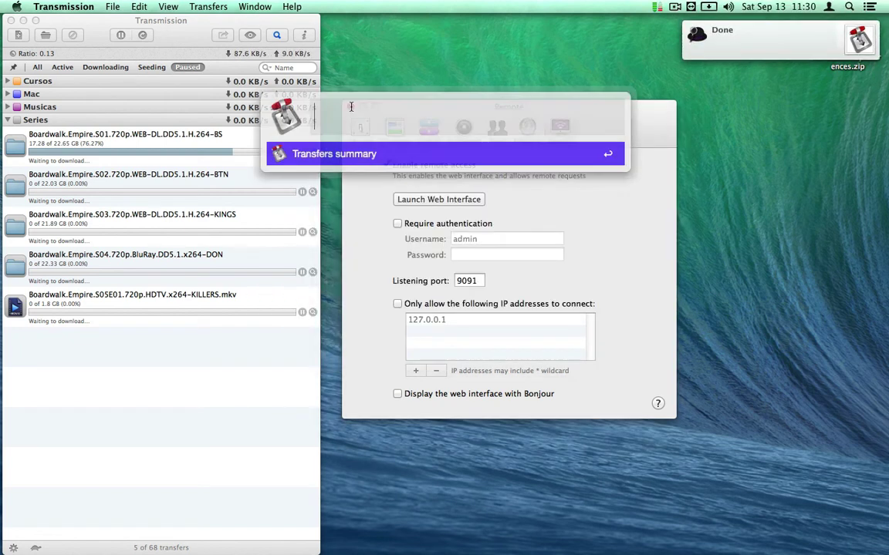
- Find "Udemy - Become a Startup Founder" in Alfred's transfers list and pause its download
key("Down")
key("Down")
key("Down")
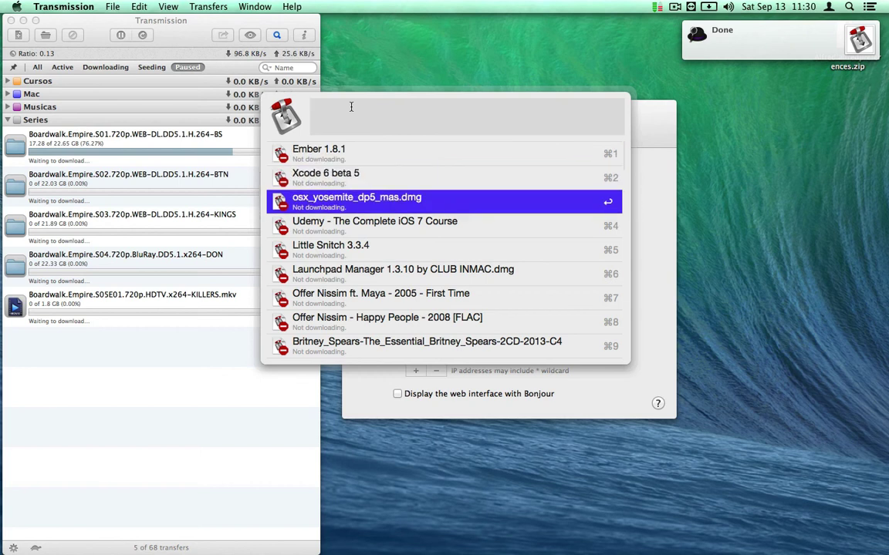
key("Down")
key("Down")
key("Down")
key("Down")
key("Down")
key("Down")
key("Down")
key("Down")
key("Down")
key("Down")
key("Down")
key("Down")
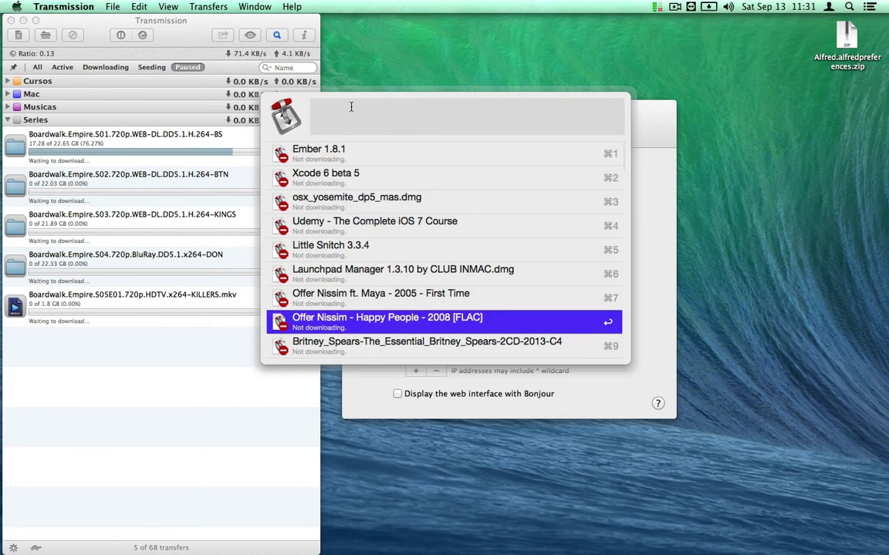
key("Down")
key("Down")
key("Down")
key("Down")
key("Down")
key("Down")
key("Down")
key("Down")
key("Down")
key("Down")
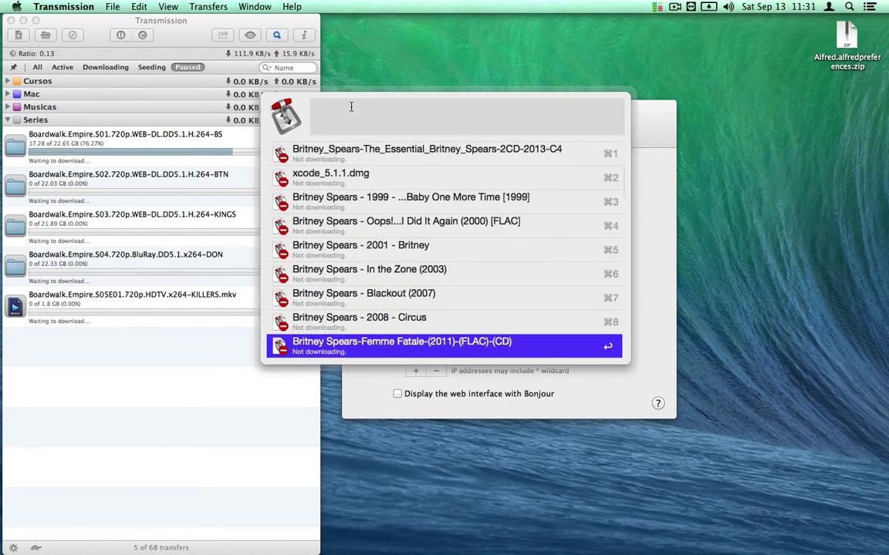
key("Down")
key("Down")
key("Down")
key("Down")
key("Down")
key("Down")
key("Down")
key("Down")
key("Down")
key("Down")
key("Down")
key("Down")
key("Down")
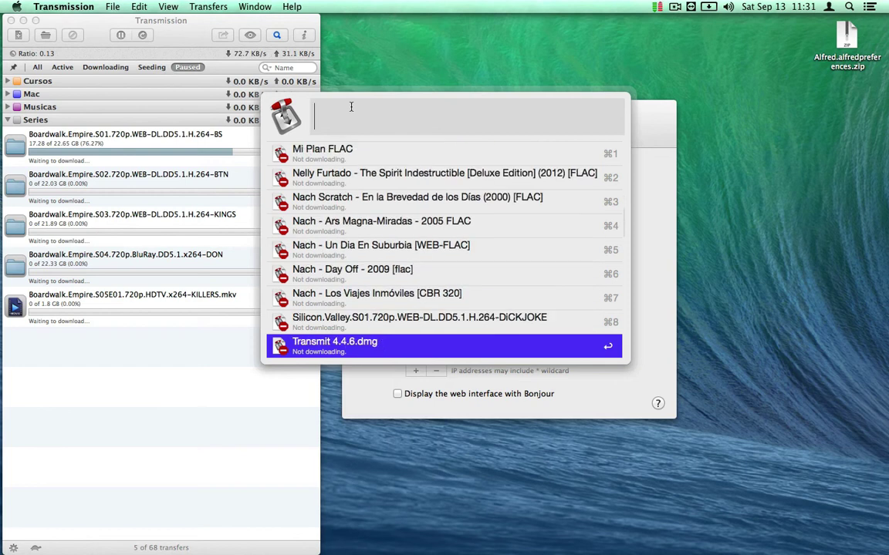
key("Down")
key("Down")
key("Down")
key("Down")
key("Down")
key("Down")
key("Down")
key("Down")
key("Down")
key("Down")
key("Down")
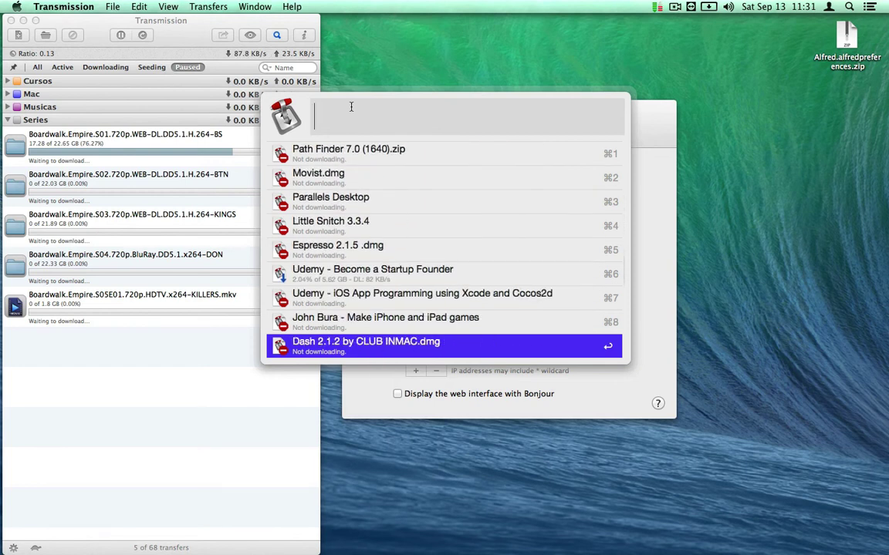
key("Up")
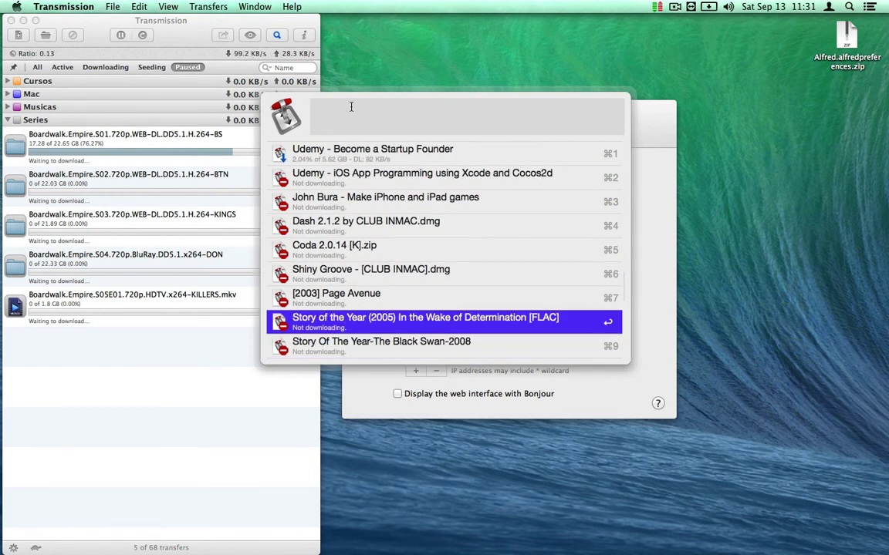
key("Down")
key("Down")
key("Down")
key("Down")
key("Down")
key("Up")
key("Up")
key("Up")
key("Up")
key("Up")
key("Up")
key("Up")
key("Up")
key("Up")
key("Up")
key("Up")
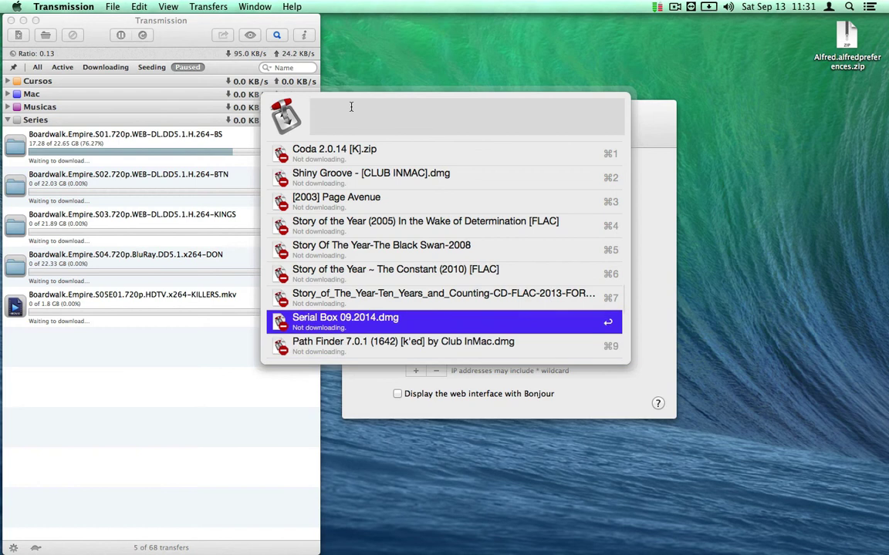
key("Up")
key("Up")
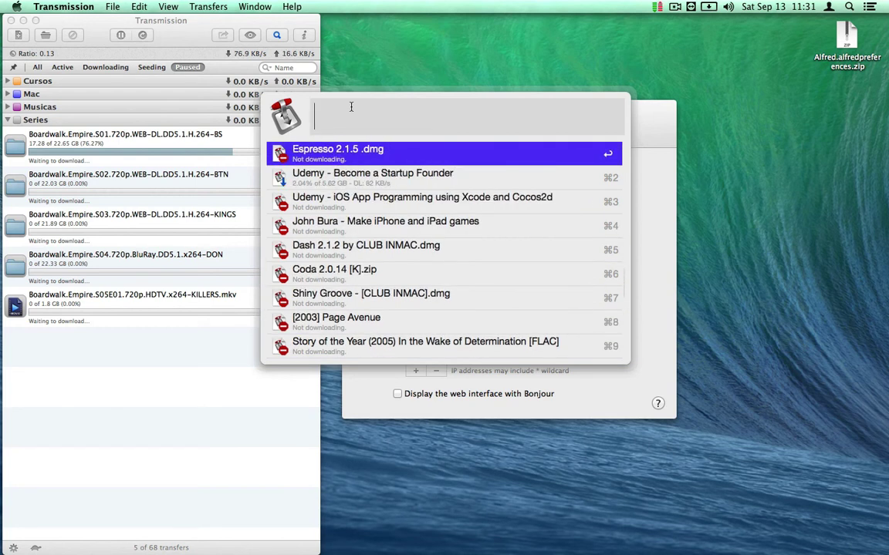
key("Down")
key("Return")
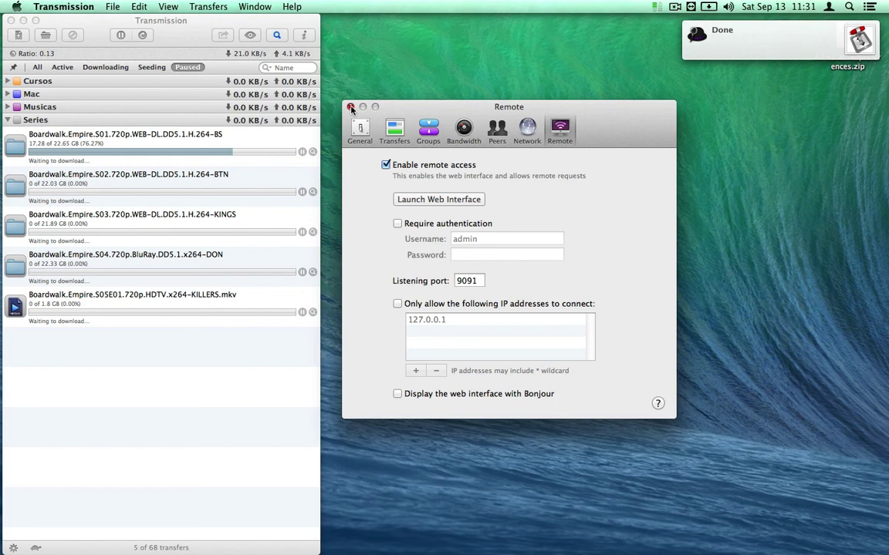
- Clear the notifications of Alfred 2, Transmission and all other listed apps in Notification Center and close it
left_click(870, 6)
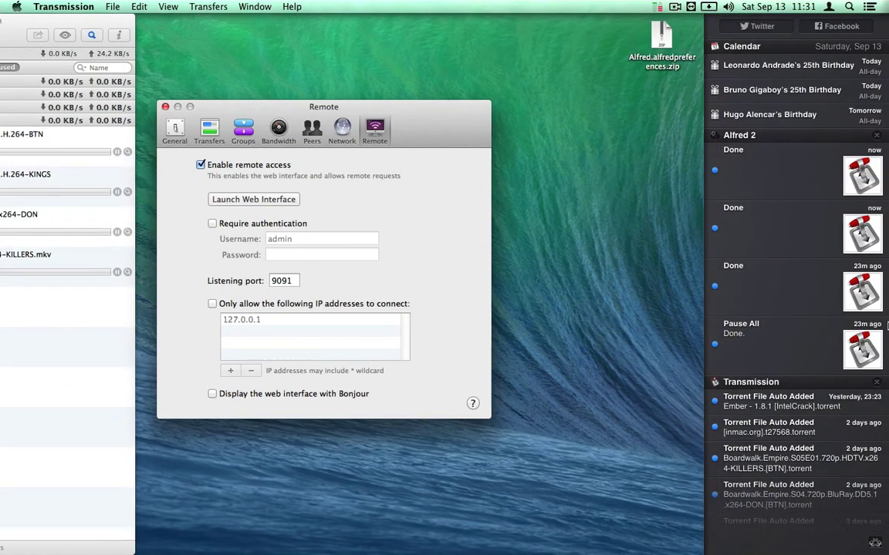
left_click(877, 137)
left_click(877, 137)
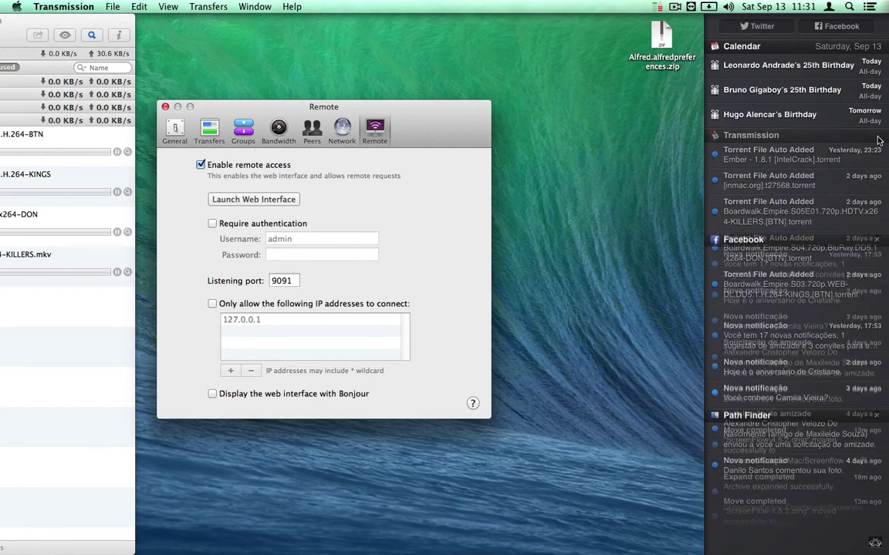
left_click(877, 136)
left_click(878, 137)
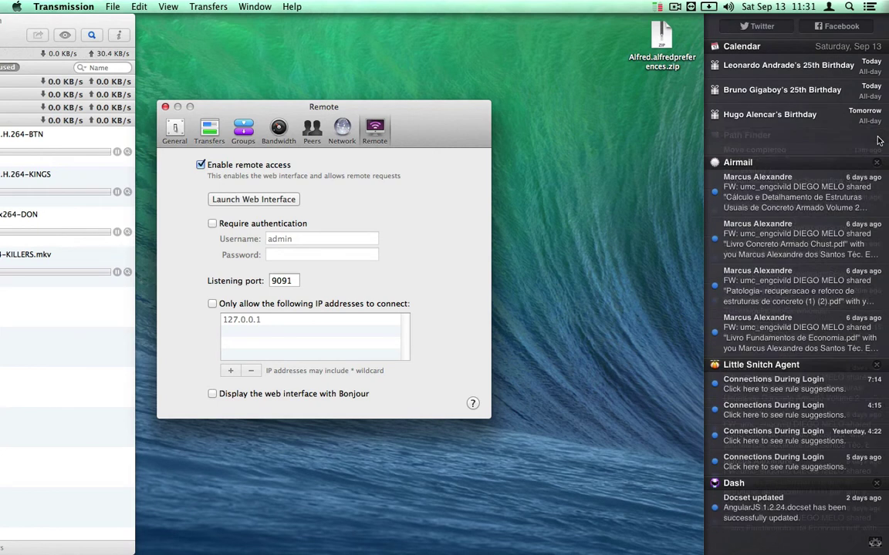
left_click(877, 137)
left_click(878, 137)
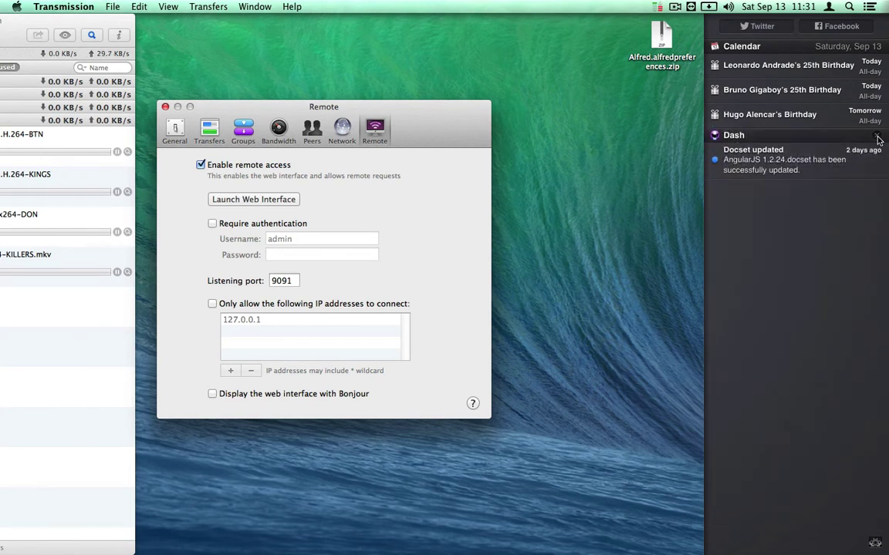
left_click(877, 136)
left_click(660, 142)
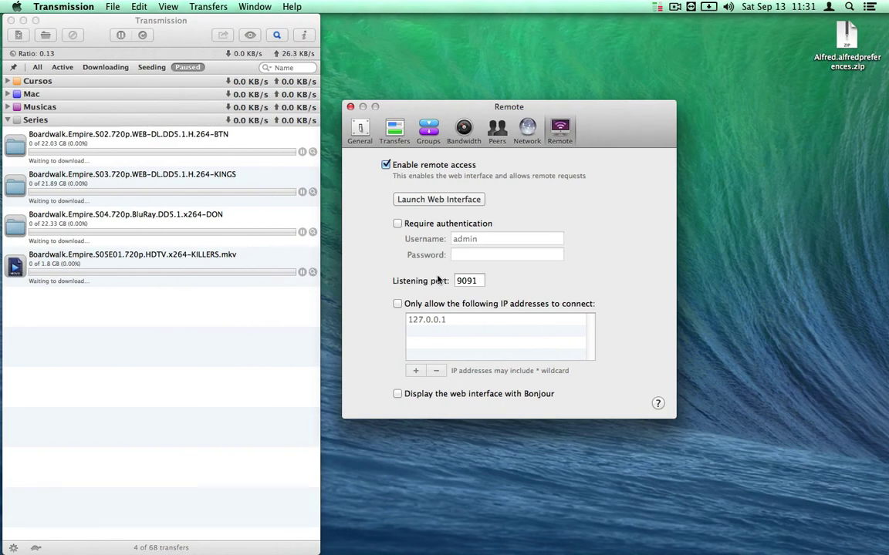
- Look up the Transmission workflow's Pause all command in Alfred by searching for "pause"
key("alt+space")
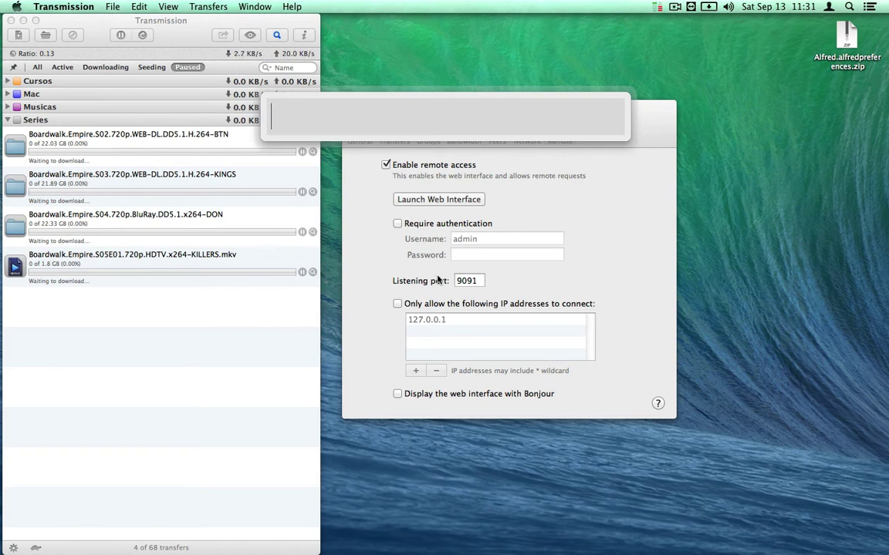
type("pau")
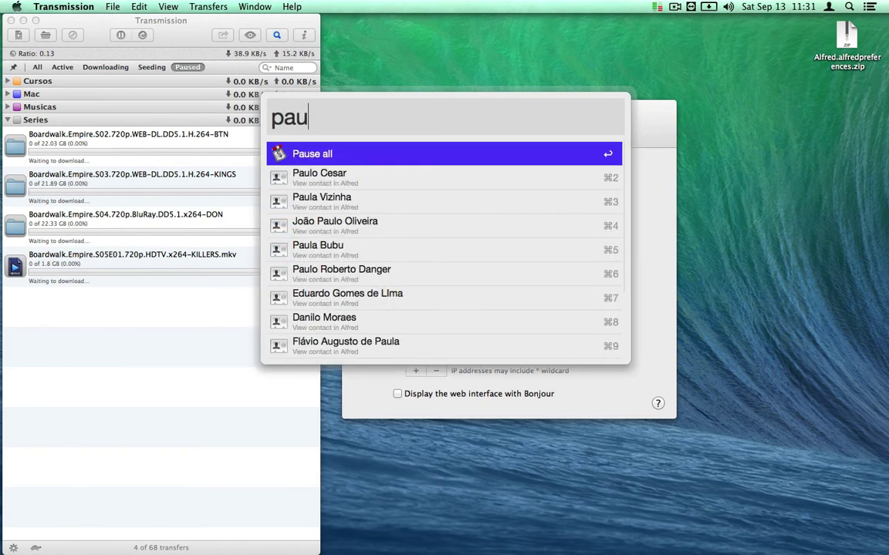
type("se")
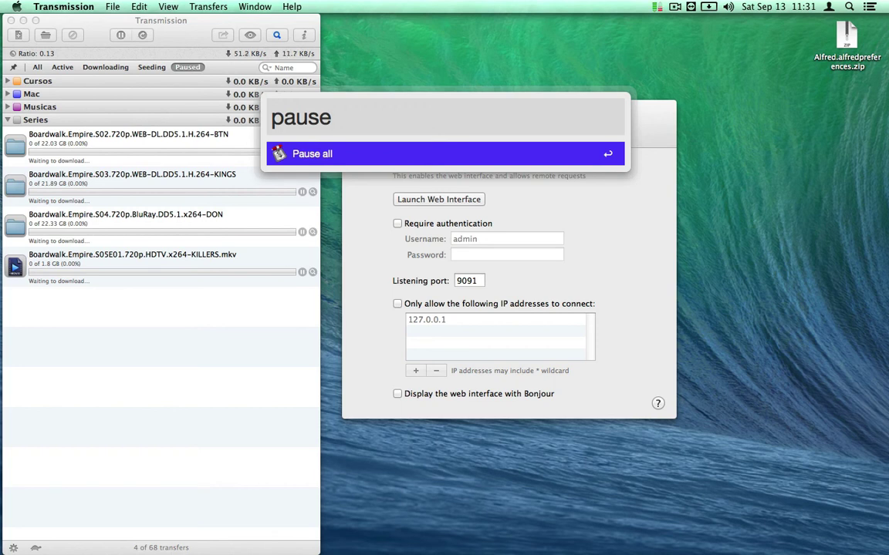
key("Return")
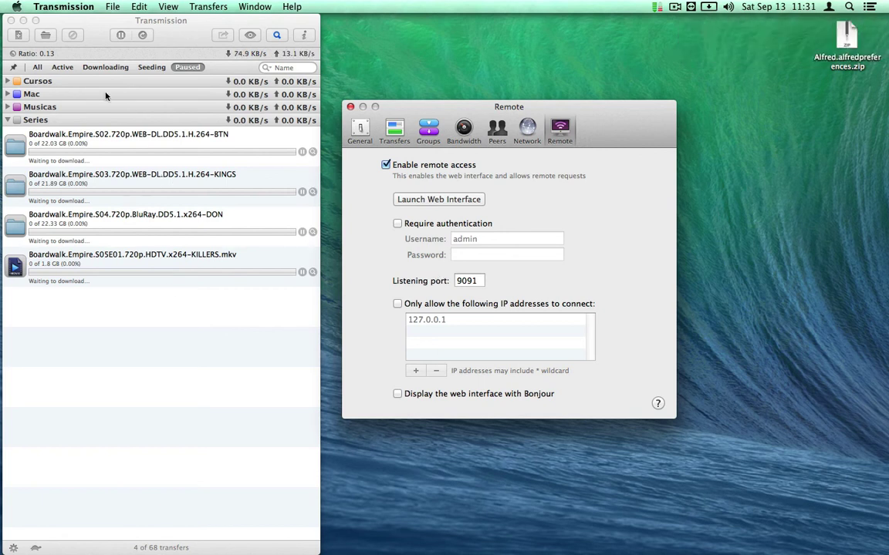
- Compare Transmission's downloading and paused transfers, leave the Downloading filter on, and return to the Remote preferences window
left_click(106, 67)
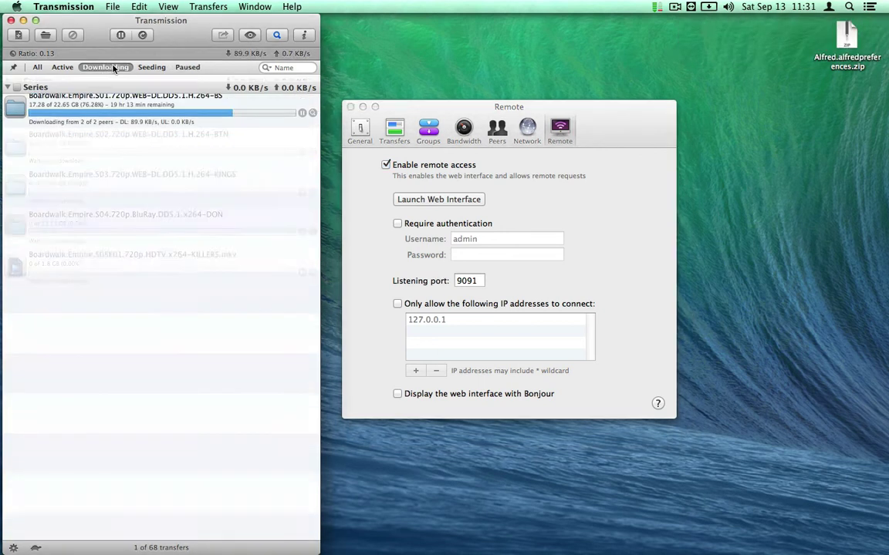
left_click(187, 67)
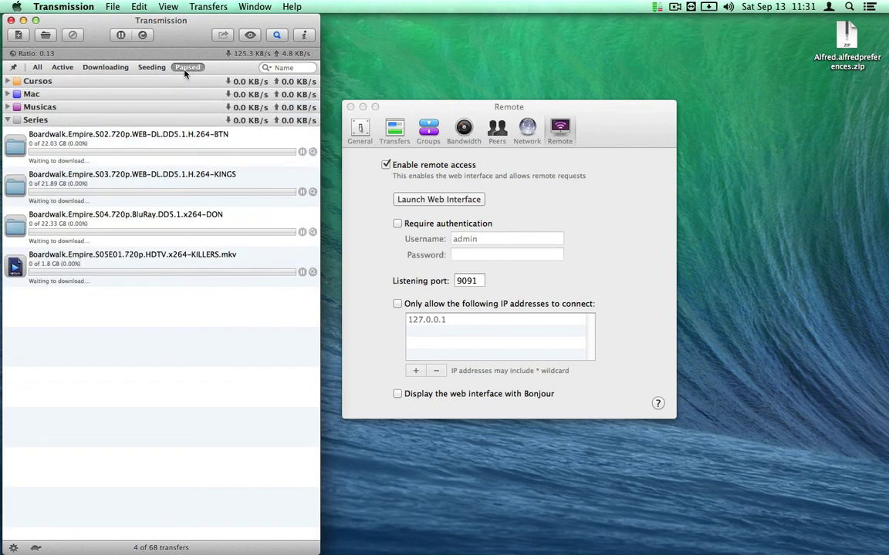
left_click(89, 252)
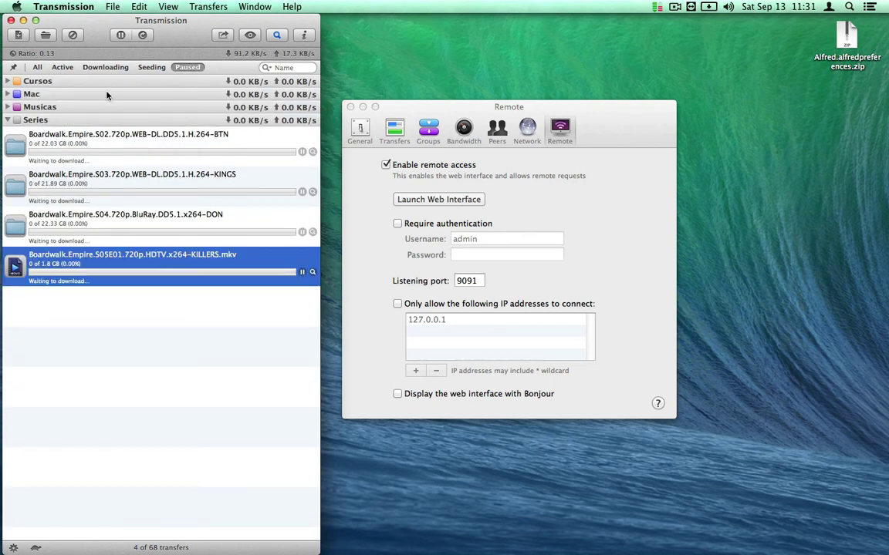
left_click(91, 68)
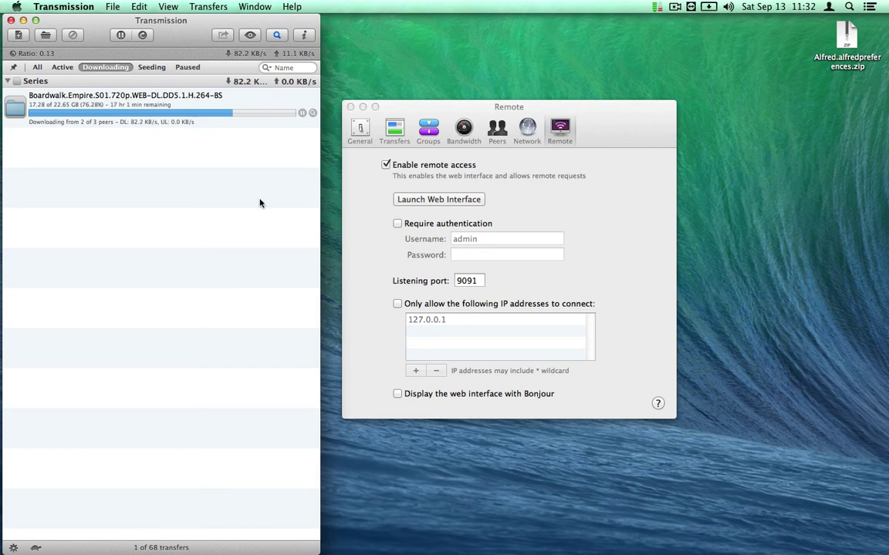
left_click(551, 110)
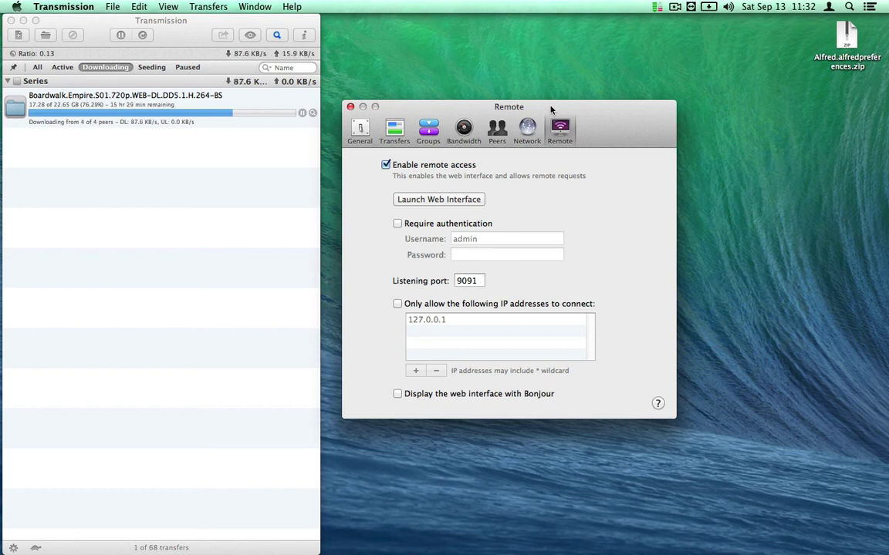
- Bring up the transfers list in Alfred, find Boardwalk.Empire.S01.720p.WEB-DL.DD5.1.H.264-BS and pause its download
key("alt+space")
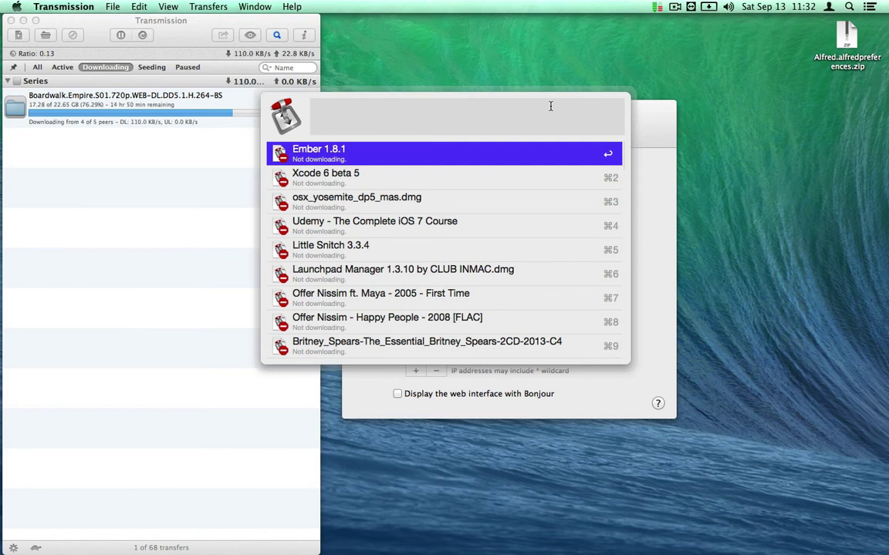
key("Down")
key("Down")
key("Down")
key("Down")
key("Down")
key("Down")
key("Down")
key("Down")
key("Down")
key("Down")
key("Down")
key("Down")
key("Down")
key("Down")
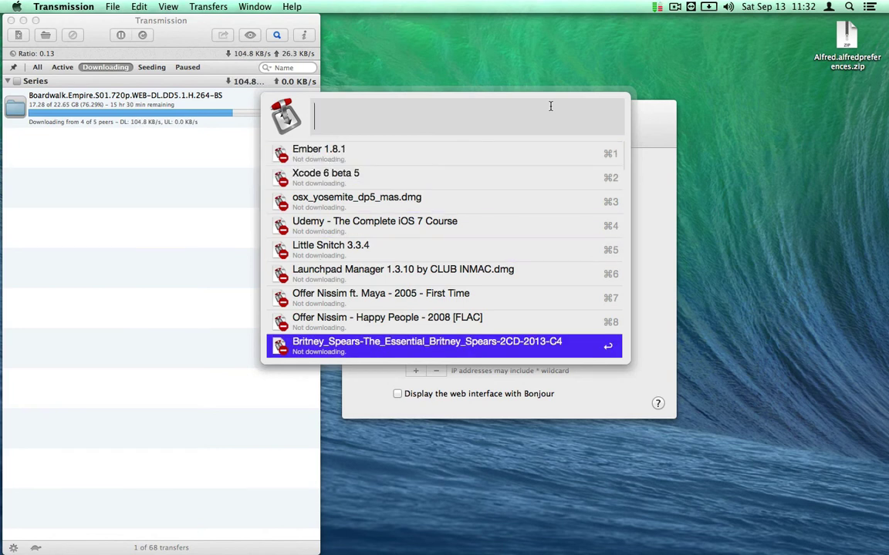
key("Down")
key("Down")
key("Down")
key("Down")
key("Down")
key("Down")
key("Down")
key("Down")
key("Down")
key("Down")
key("Down")
key("Down")
key("Down")
key("Down")
key("Down")
key("Down")
key("Down")
key("Down")
key("Down")
key("Down")
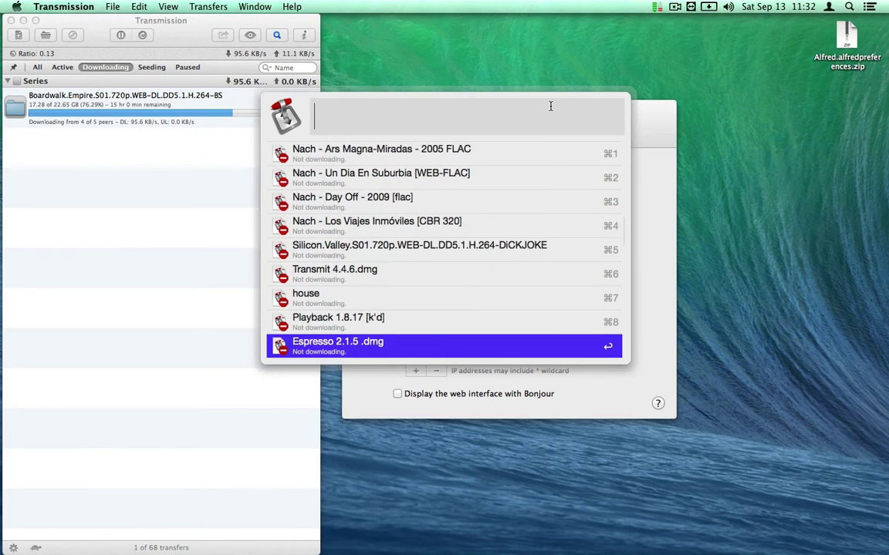
key("Down")
key("Down")
key("Down")
key("Down")
key("Down")
key("Down")
key("Down")
key("Down")
key("Down")
key("Down")
key("Down")
key("Down")
key("Down")
key("Down")
key("Down")
key("Down")
key("Down")
key("Down")
key("Down")
key("Down")
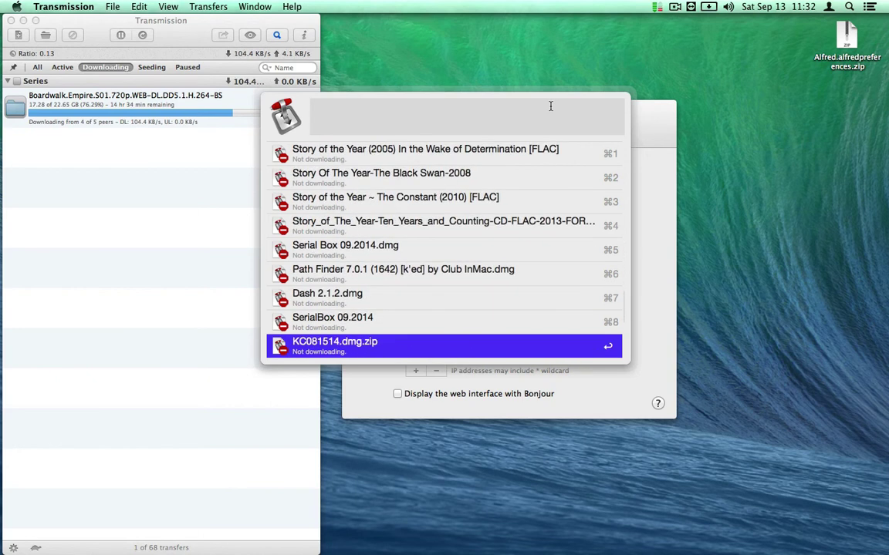
key("Down")
key("Down")
key("Down")
key("Down")
key("Down")
key("Down")
key("Up")
key("Up")
key("Up")
key("Up")
key("Up")
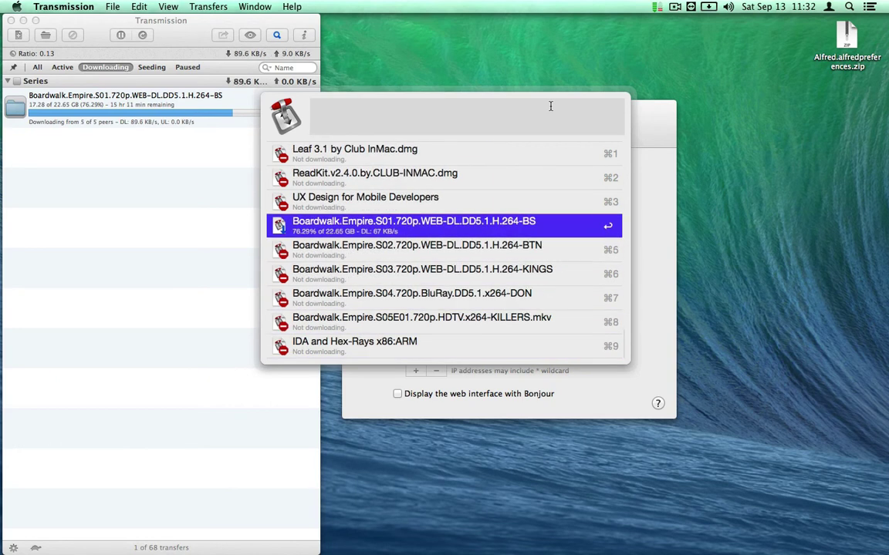
key("Return")
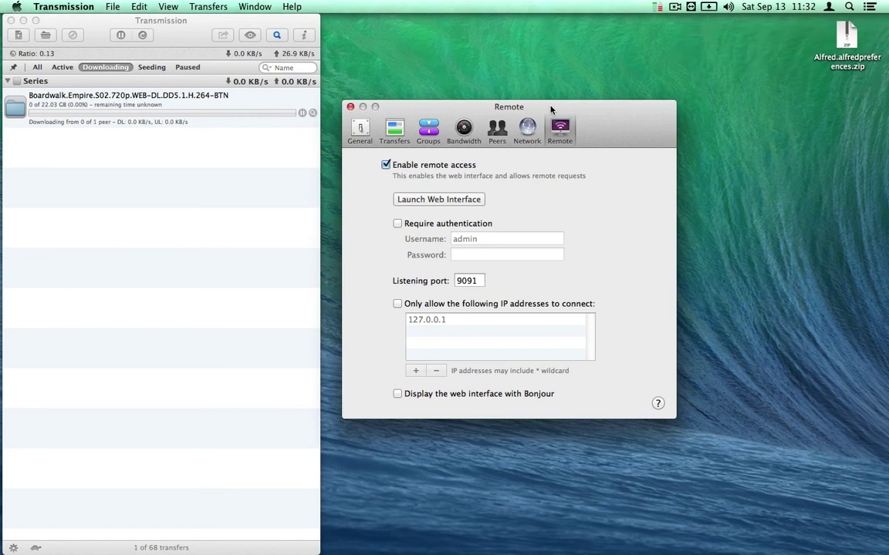
- Bring up the transfers list in Alfred, find Boardwalk.Empire.S02.720p.WEB-DL.DD5.1.H.264-BTN and pause its download
key("alt+space")
key("Up")
key("Up")
key("Up")
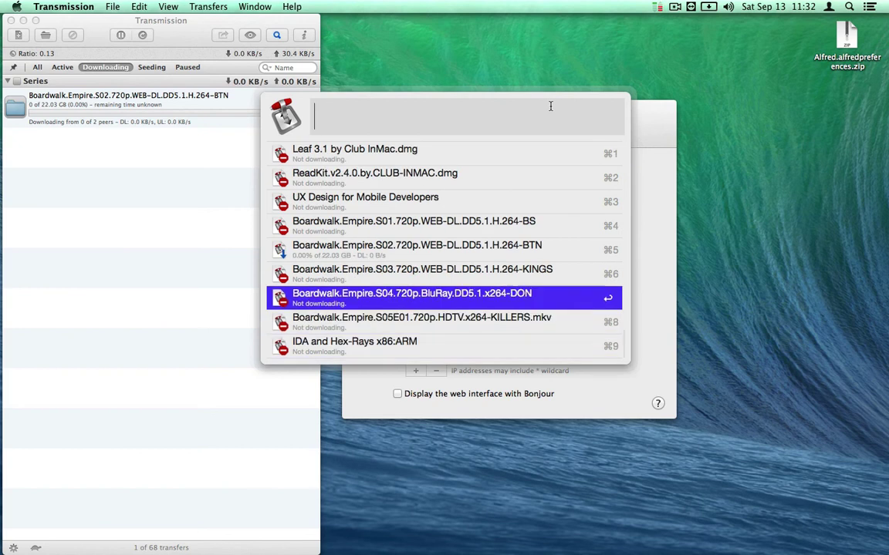
key("Up")
key("Up")
key("Return")
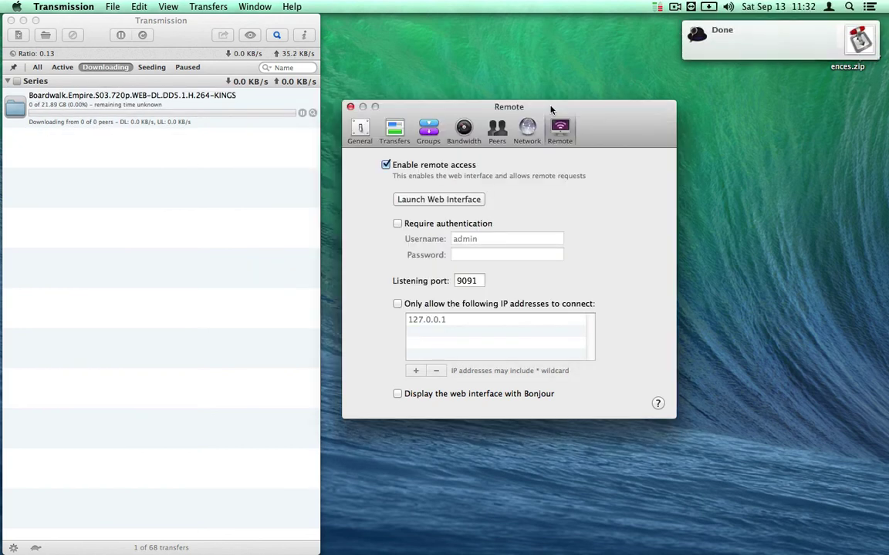
- Reopen the transfers list in Alfred and pause the download of Boardwalk.Empire.S03.720p.WEB-DL.DD5.1.H.264-KINGS
key("alt+space")
key("Up")
key("Up")
key("Up")
key("Up")
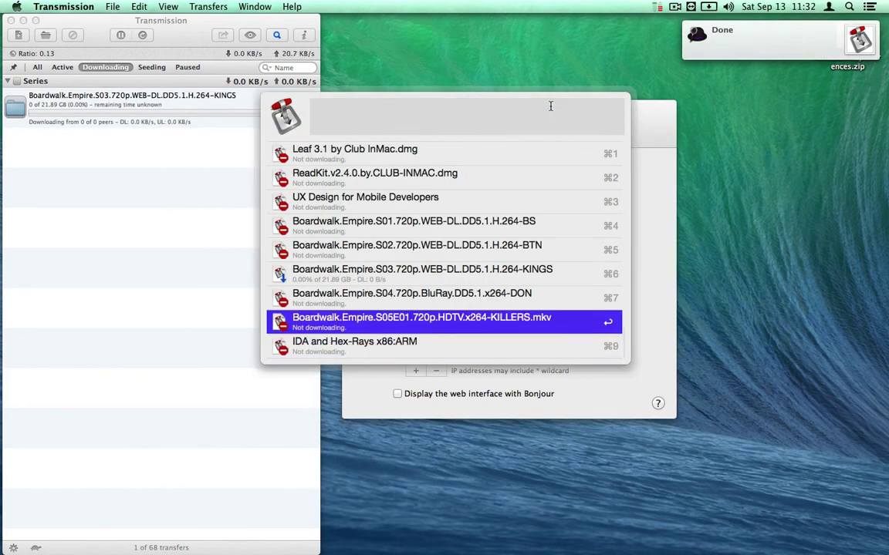
key("Return")
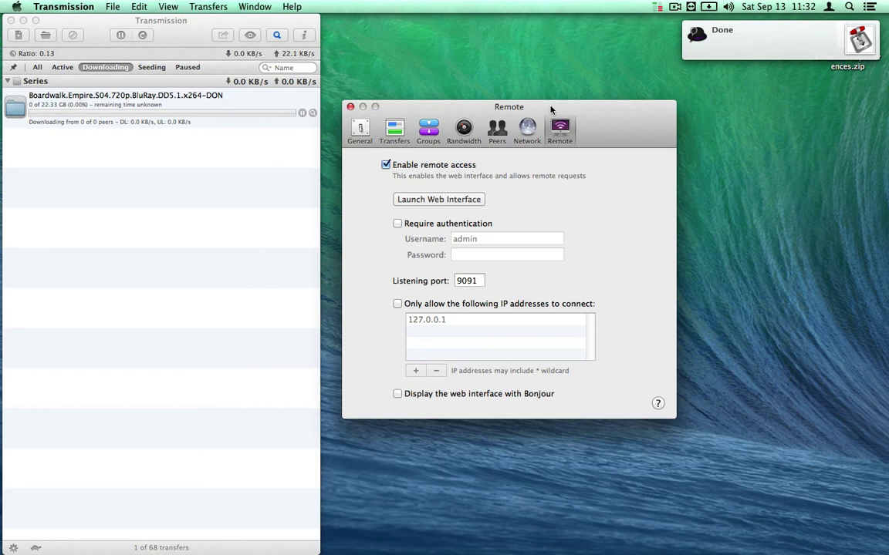
- Pause the Boardwalk.Empire.S04.720p.BluRay.DD5.1.x264-DON download from Alfred's transfers list
key("alt+space")
key("Up")
key("Up")
key("Up")
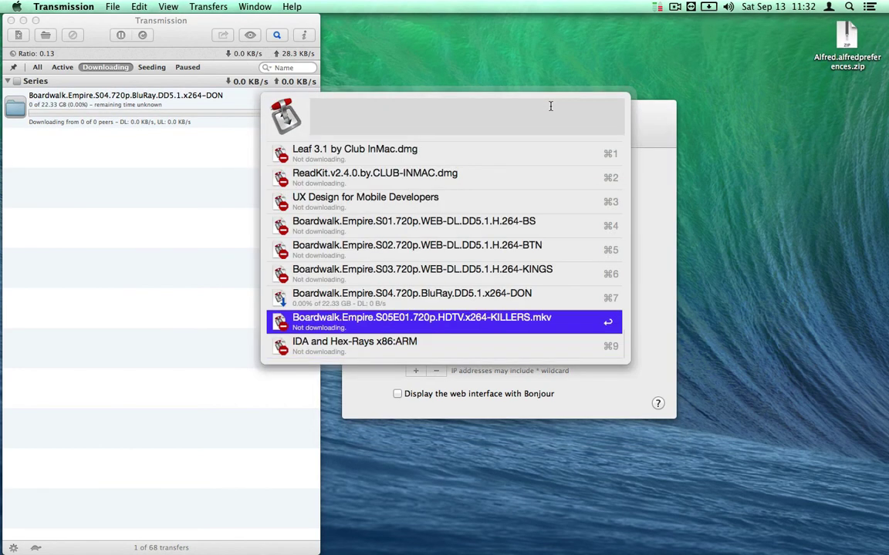
key("Return")
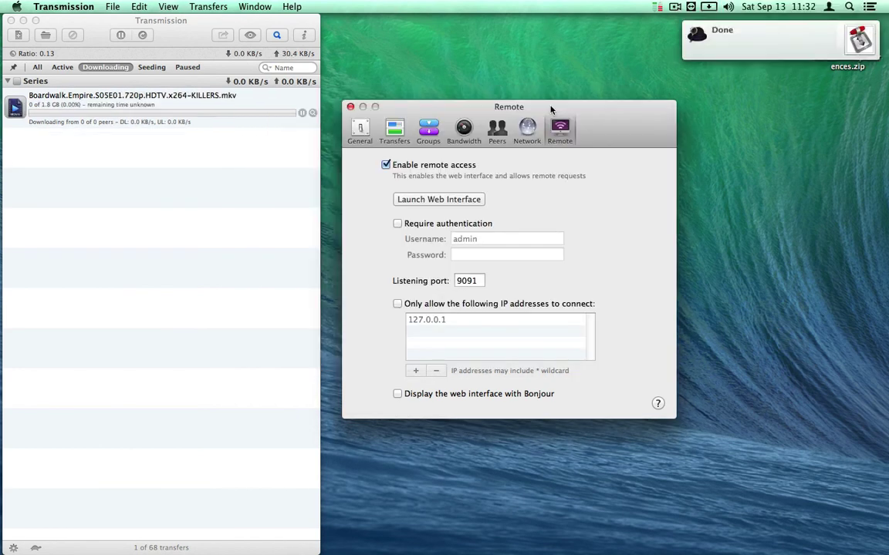
- Pause the last active download, Boardwalk.Empire.S05E01.720p.HDTV.x264-KILLERS.mkv, from Alfred's transfers list
key("alt+space")
key("Up")
key("Up")
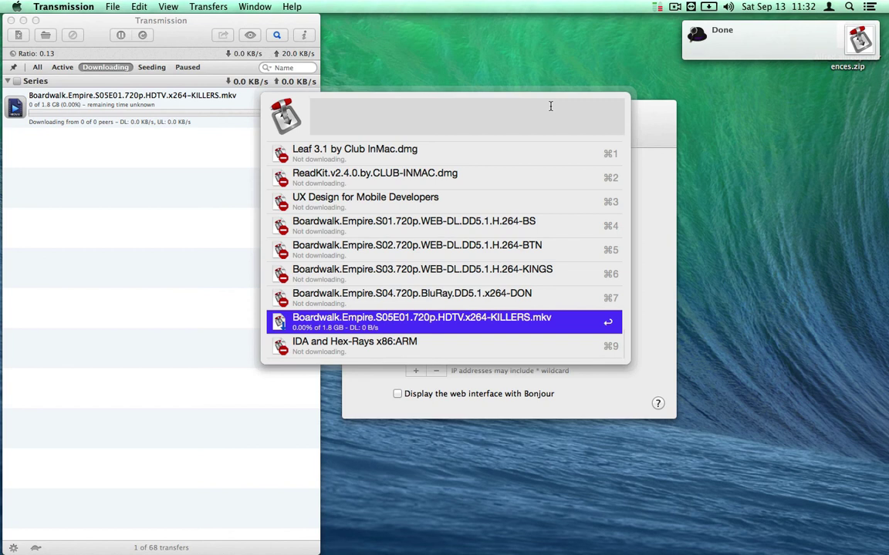
key("Return")
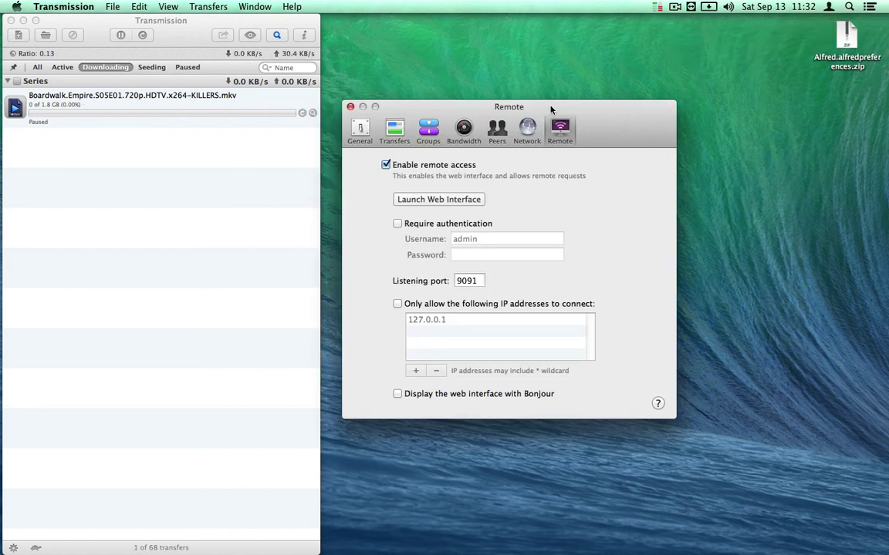
- Return to Transmission's preferences, show the General settings and move the preferences window slightly away from the transfers window
left_click(165, 298)
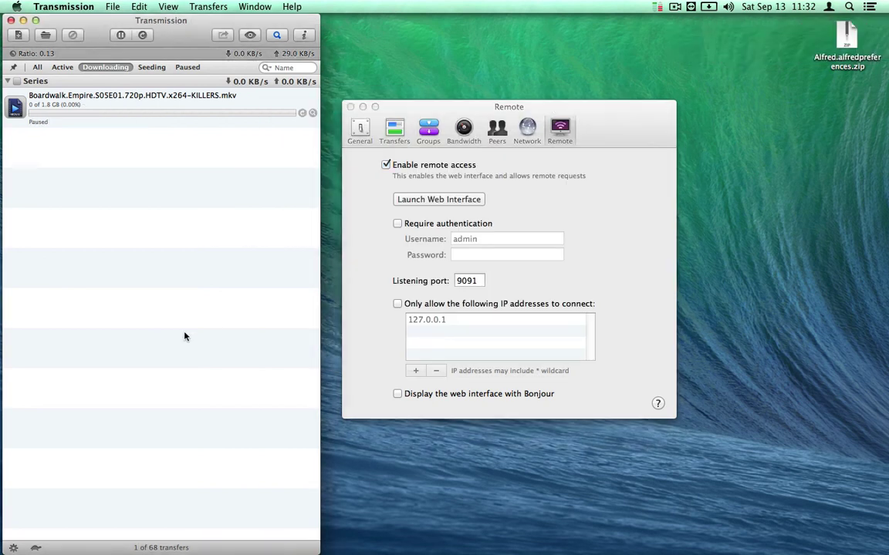
left_click(621, 205)
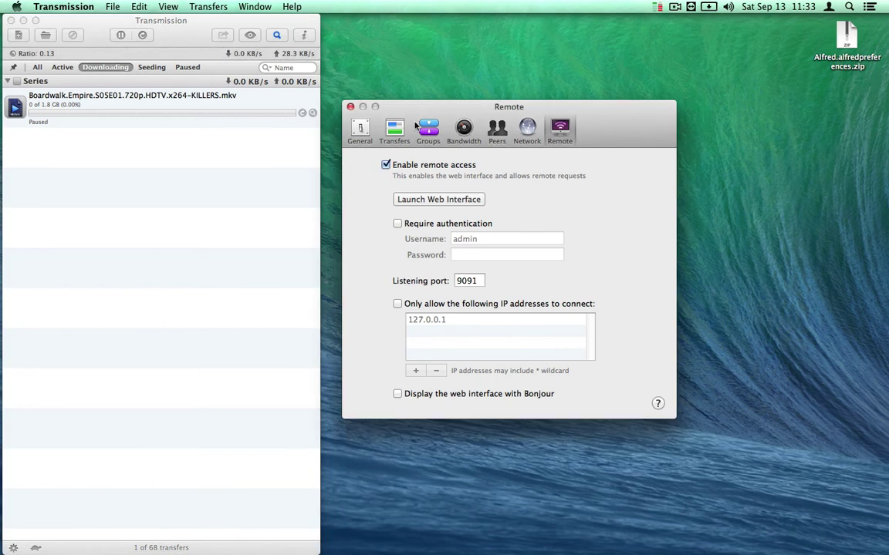
left_click(361, 129)
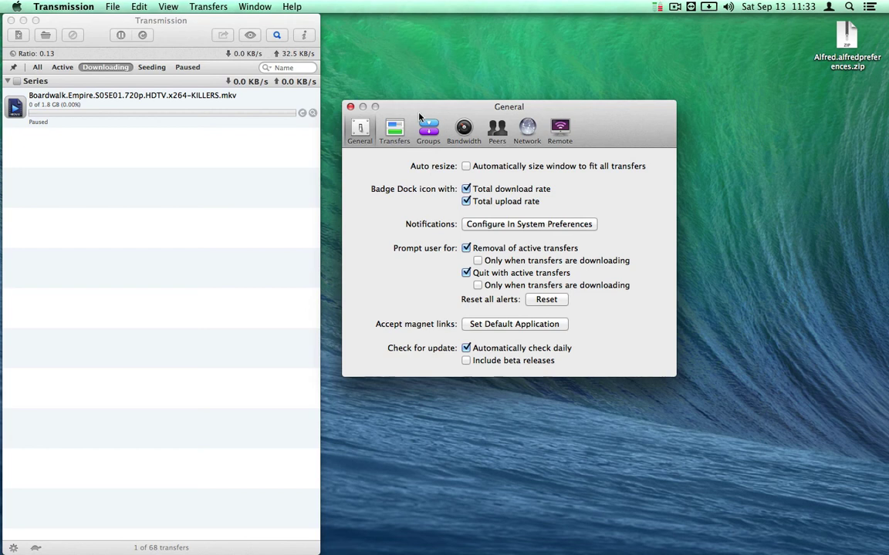
left_click_drag(408, 144, 435, 136)
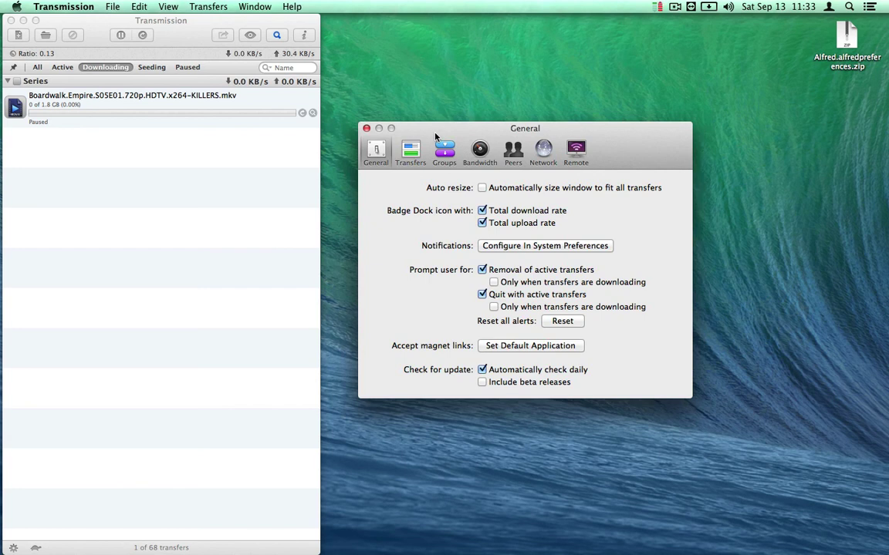